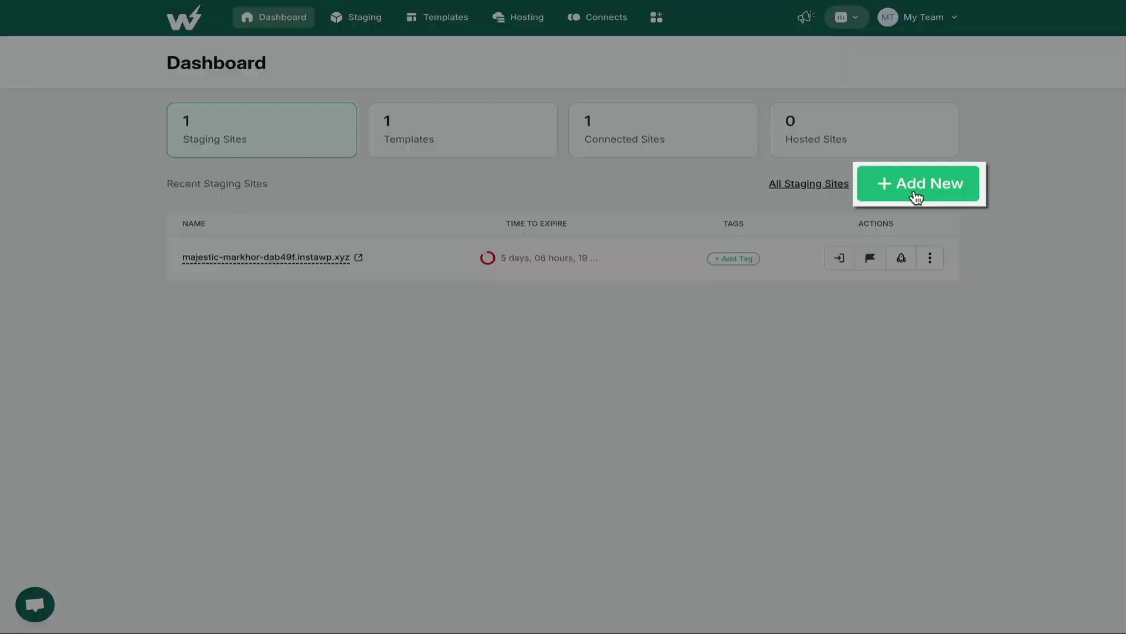
# - Create a new site named client-site and mark it as reserved so it is not auto-deleted
pyautogui.click(916, 188)
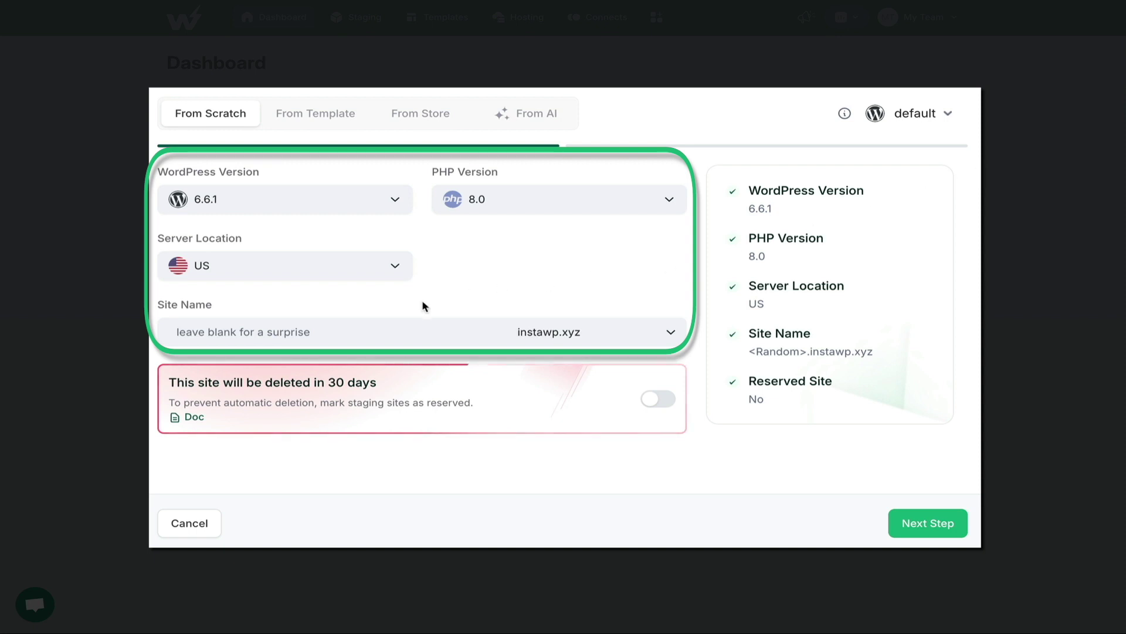
pyautogui.click(289, 332)
pyautogui.write('cl')
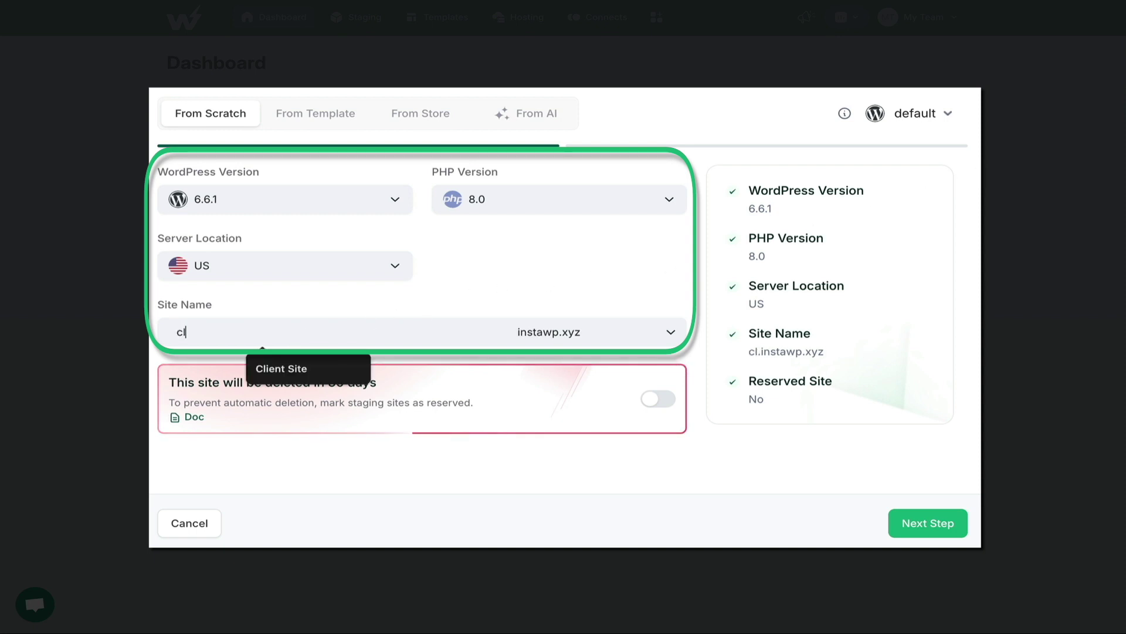
pyautogui.write('ient-si')
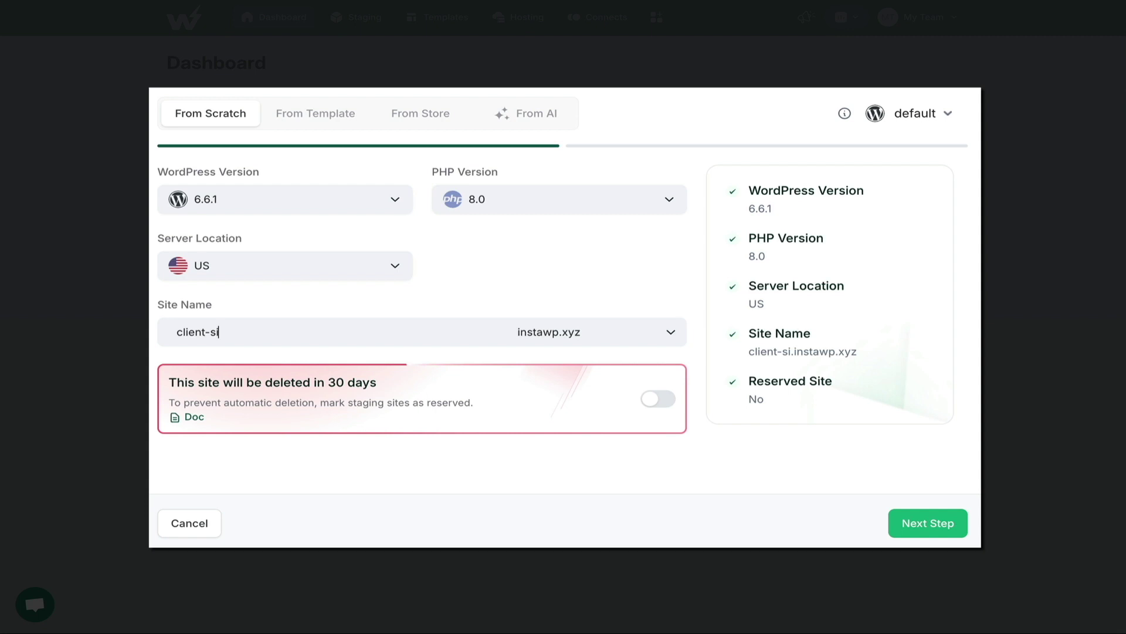
pyautogui.write('te')
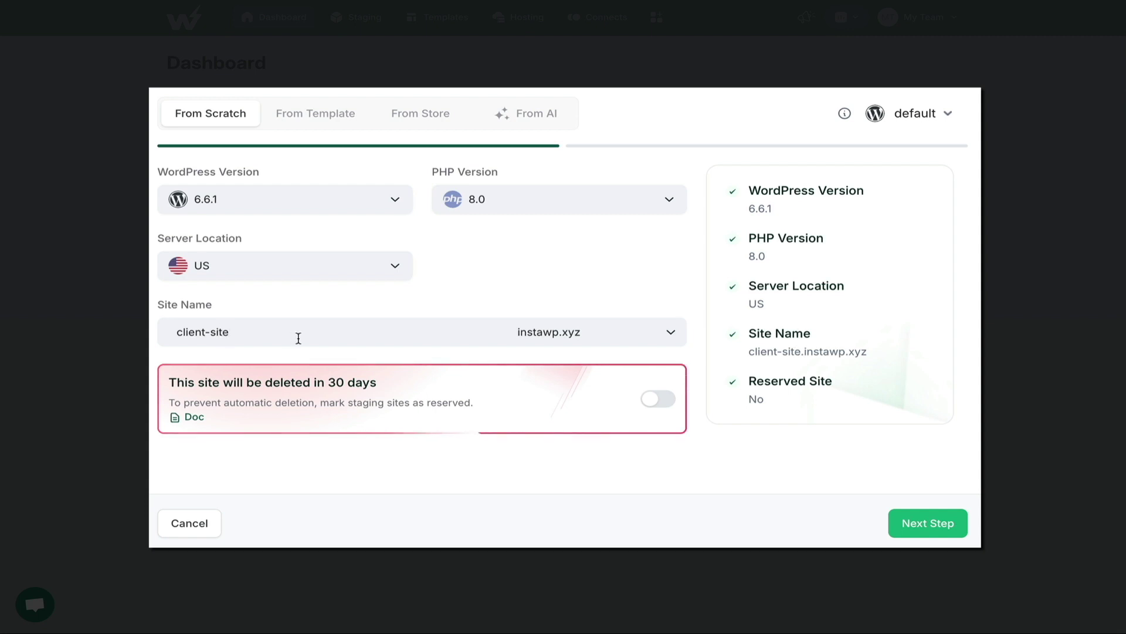
pyautogui.click(659, 399)
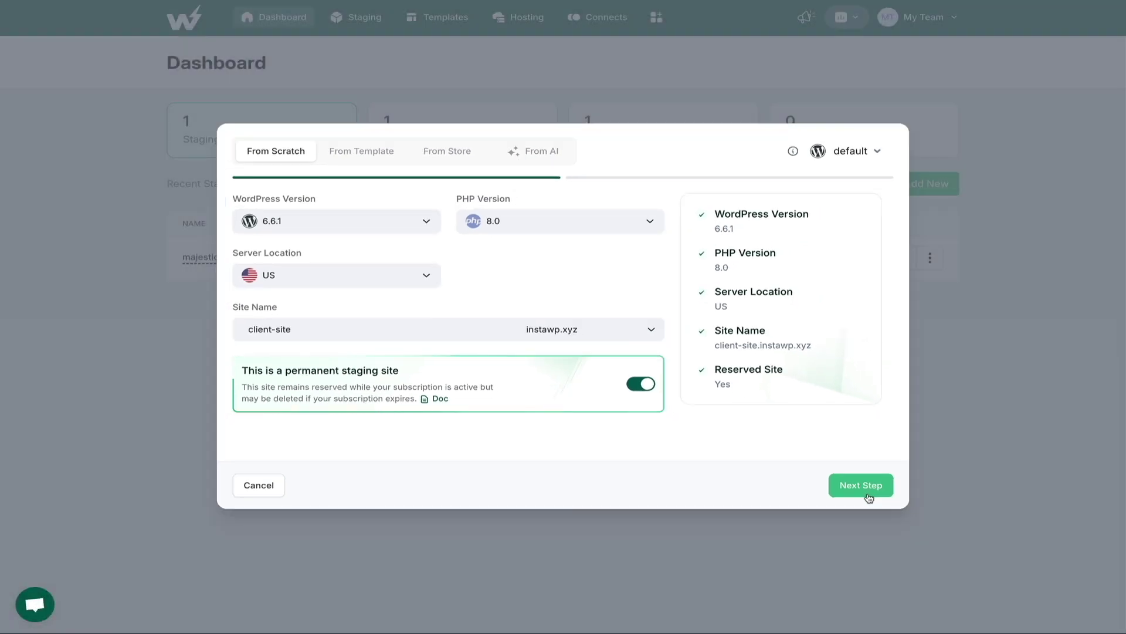
# - Add Wordfence (Security), Yoast SEO (SEO) and WPForms (Forms) to the new site's plugins
pyautogui.click(867, 492)
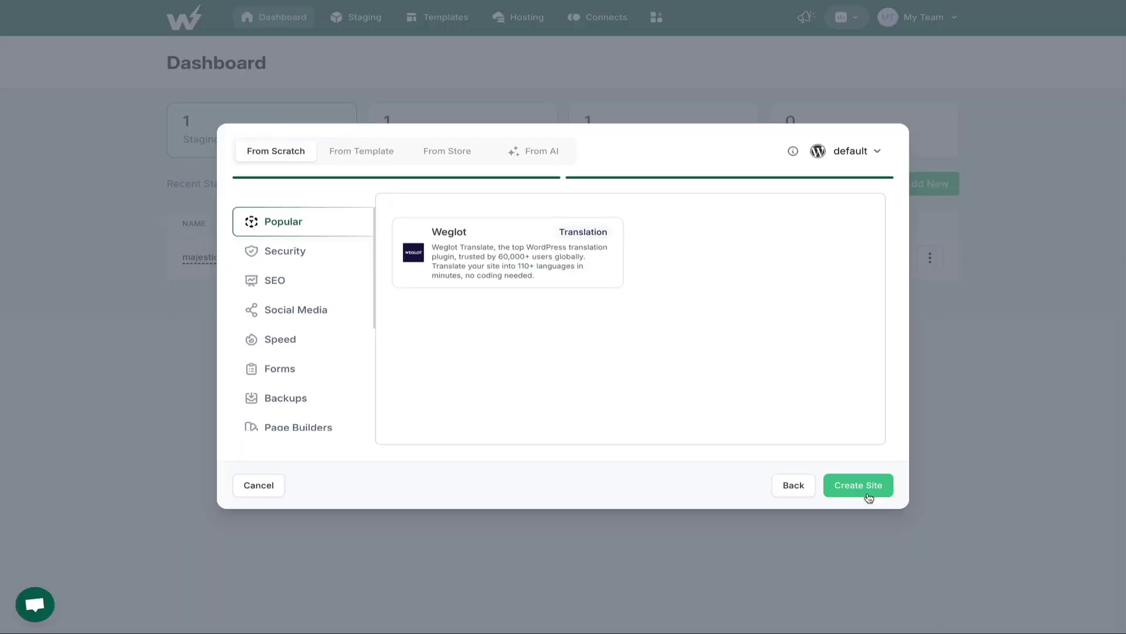
pyautogui.click(321, 254)
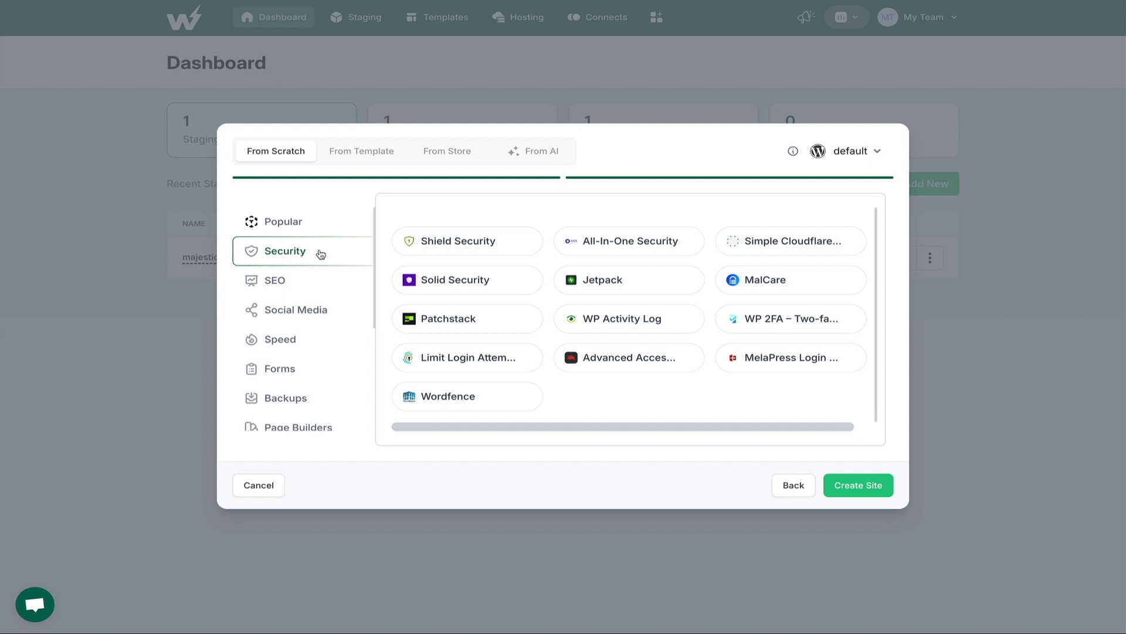
pyautogui.click(494, 396)
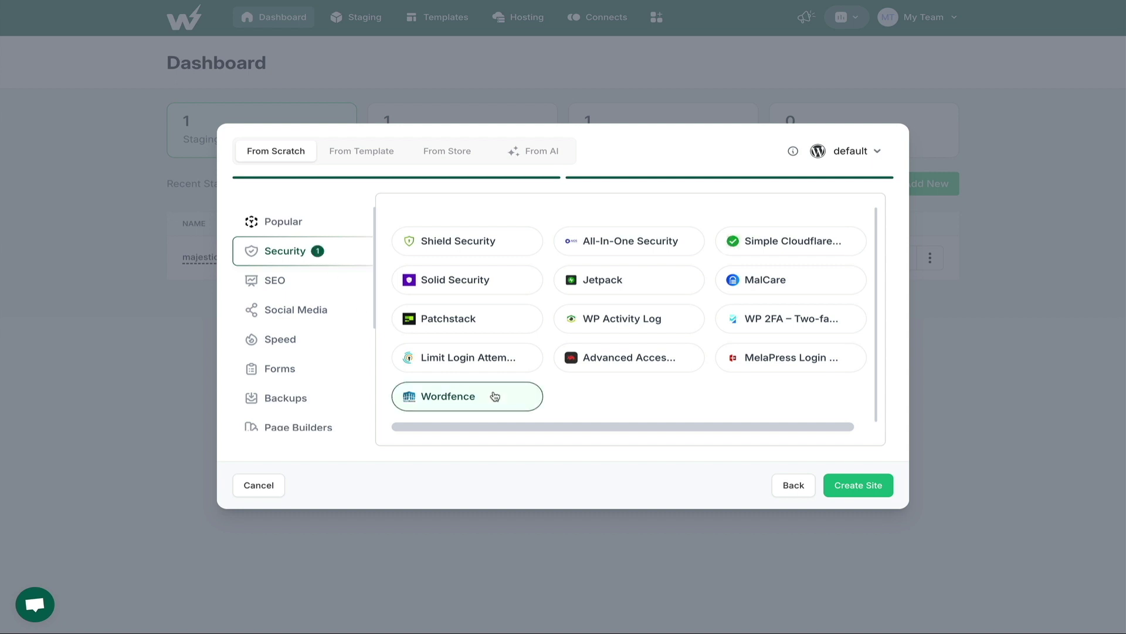
pyautogui.click(300, 286)
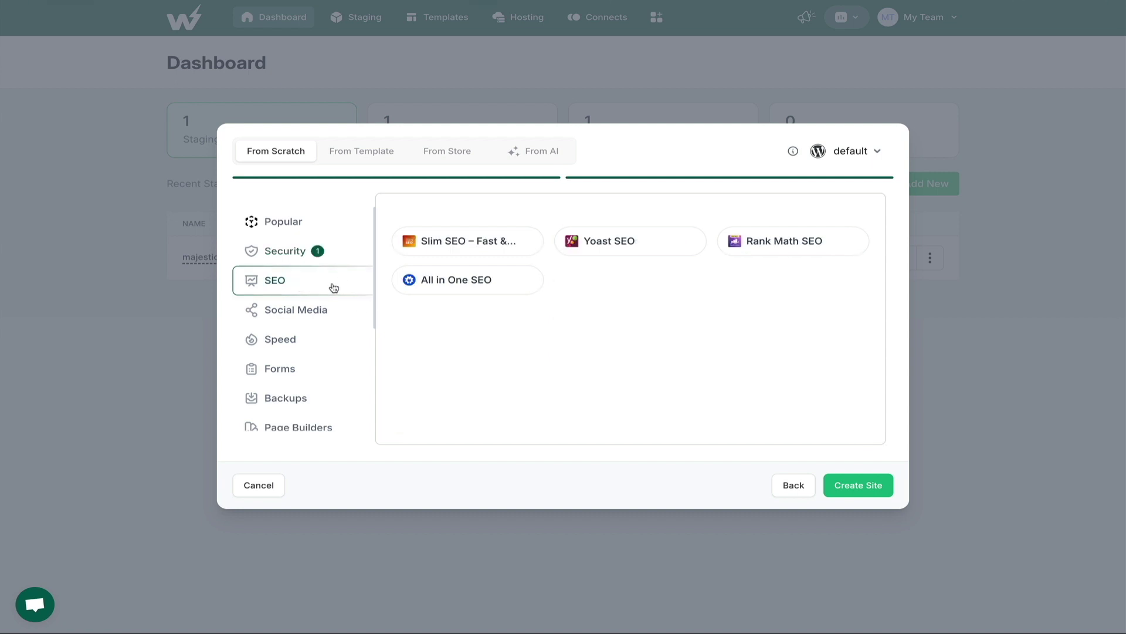
pyautogui.click(644, 250)
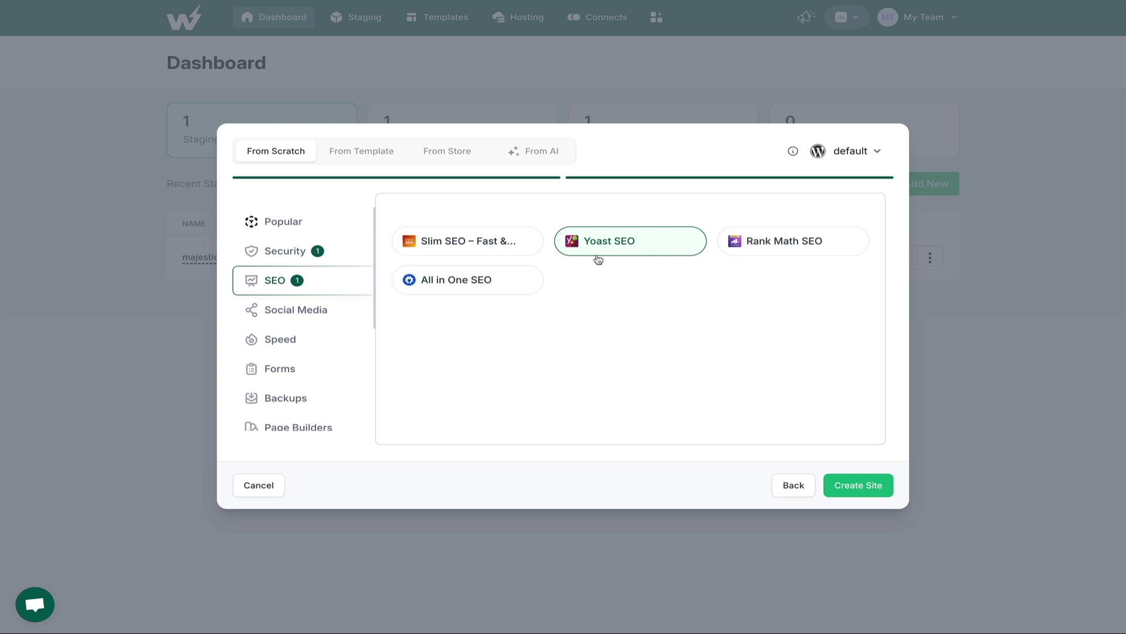
pyautogui.click(310, 371)
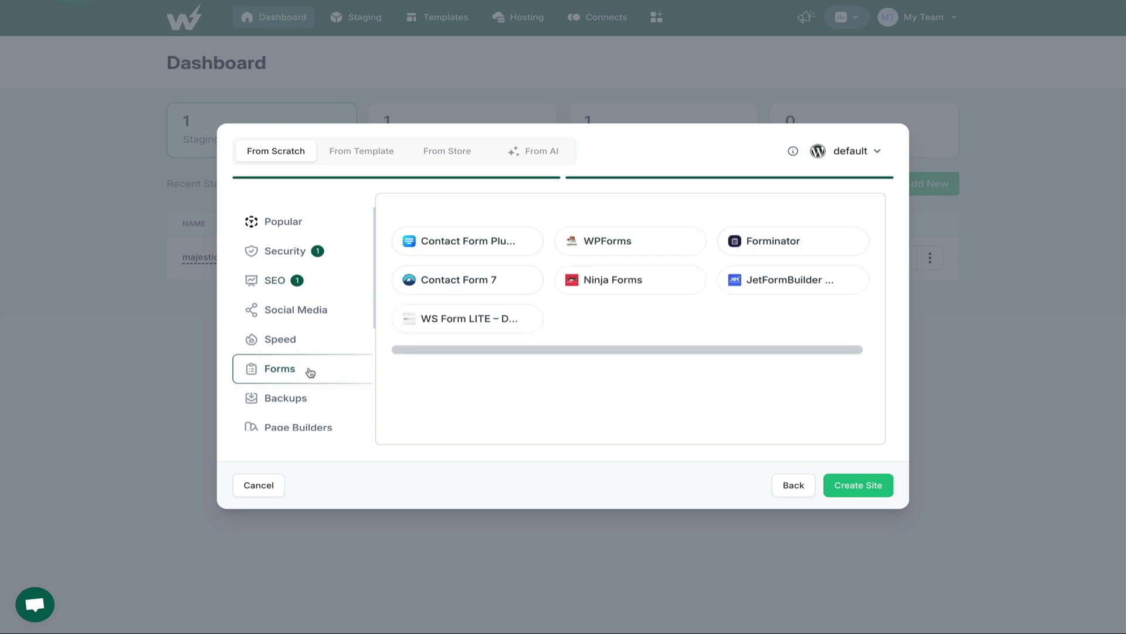
pyautogui.click(606, 253)
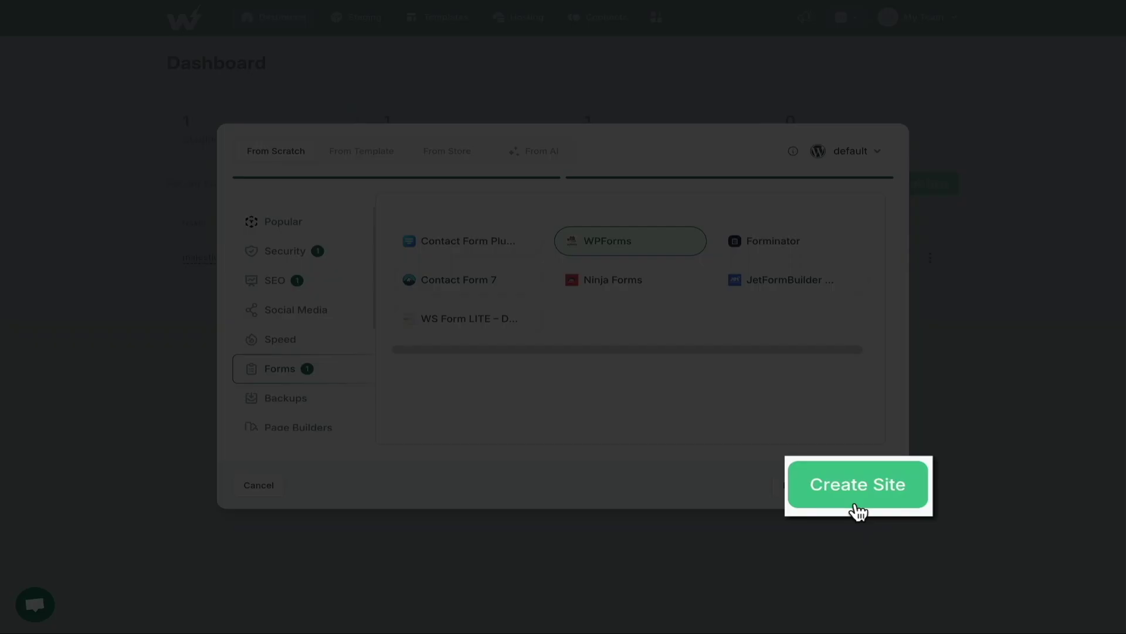
# - Create the client-site staging site with the chosen plugins
pyautogui.click(859, 501)
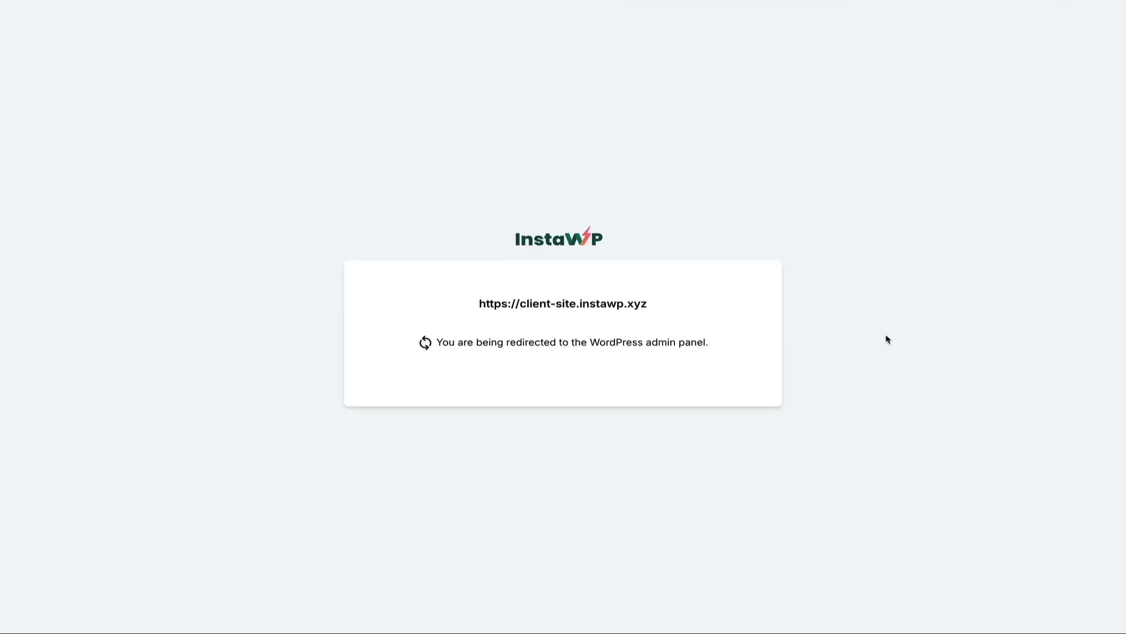
pyautogui.moveTo(88, 8)
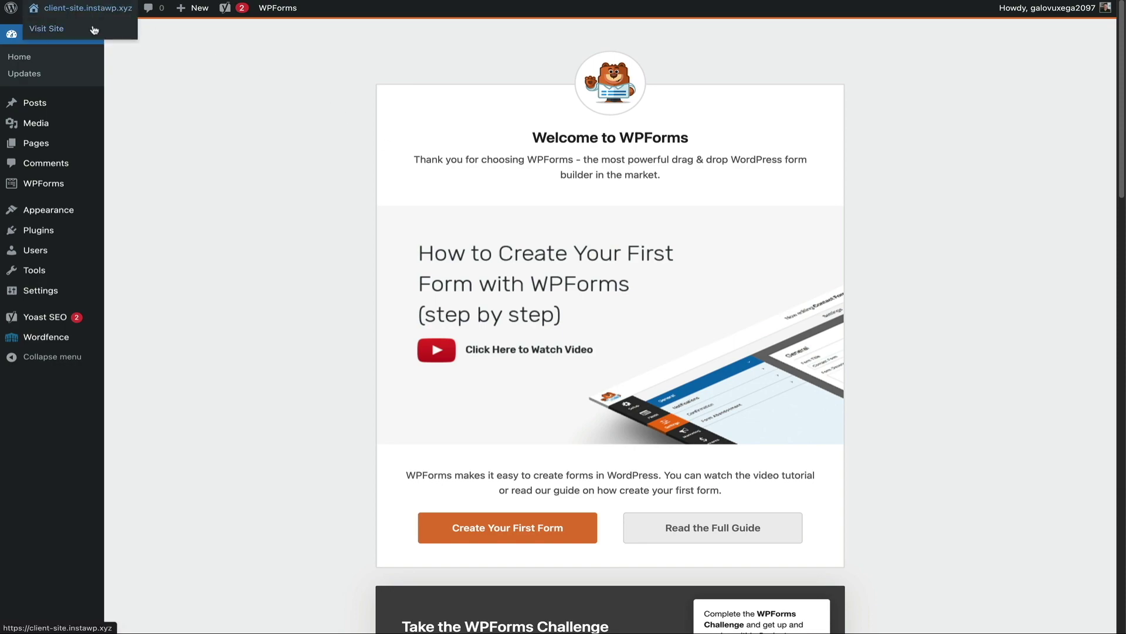
pyautogui.click(92, 32)
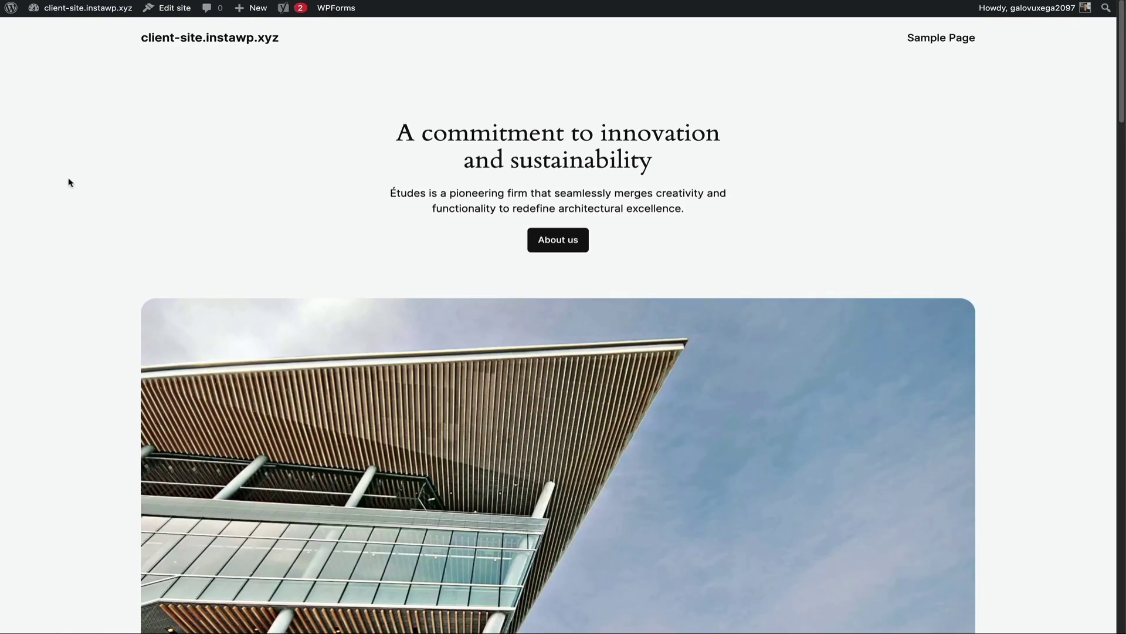
pyautogui.scroll(-3, 69, 182)
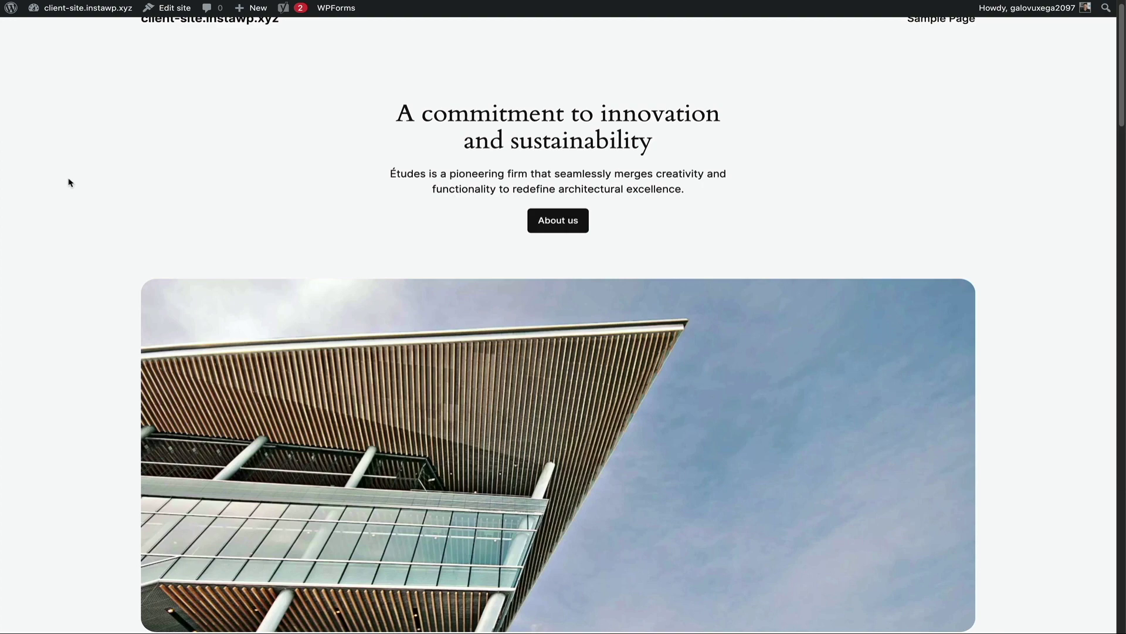
pyautogui.scroll(-3, 69, 182)
pyautogui.scroll(-1, 68, 183)
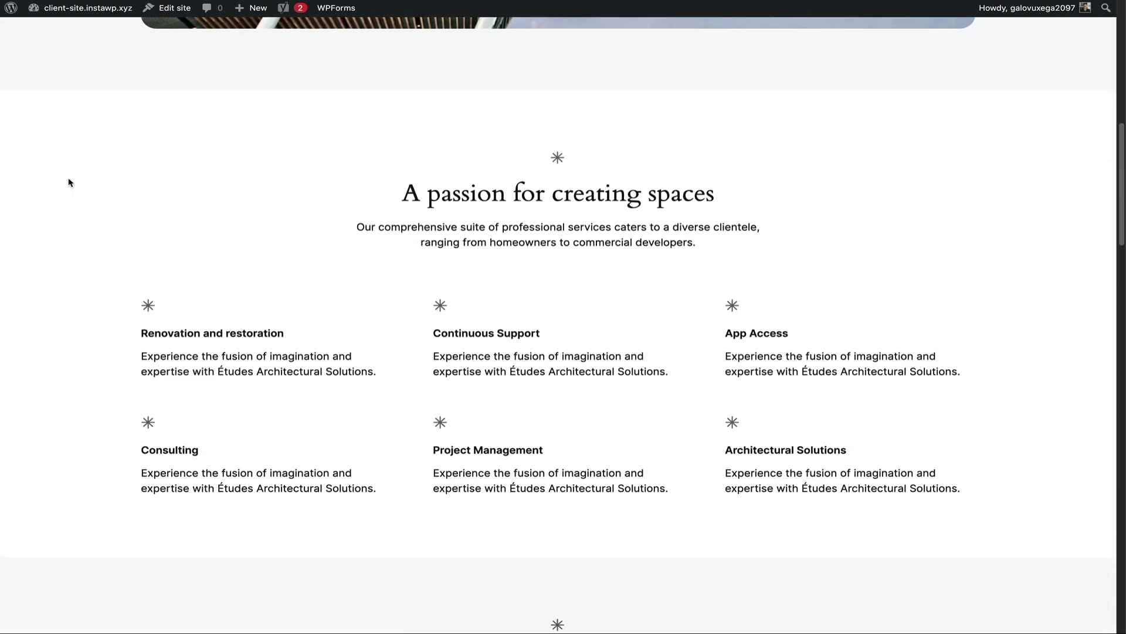
pyautogui.scroll(-2, 69, 183)
pyautogui.scroll(-2, 69, 183)
pyautogui.scroll(-4, 69, 183)
pyautogui.scroll(-1, 69, 183)
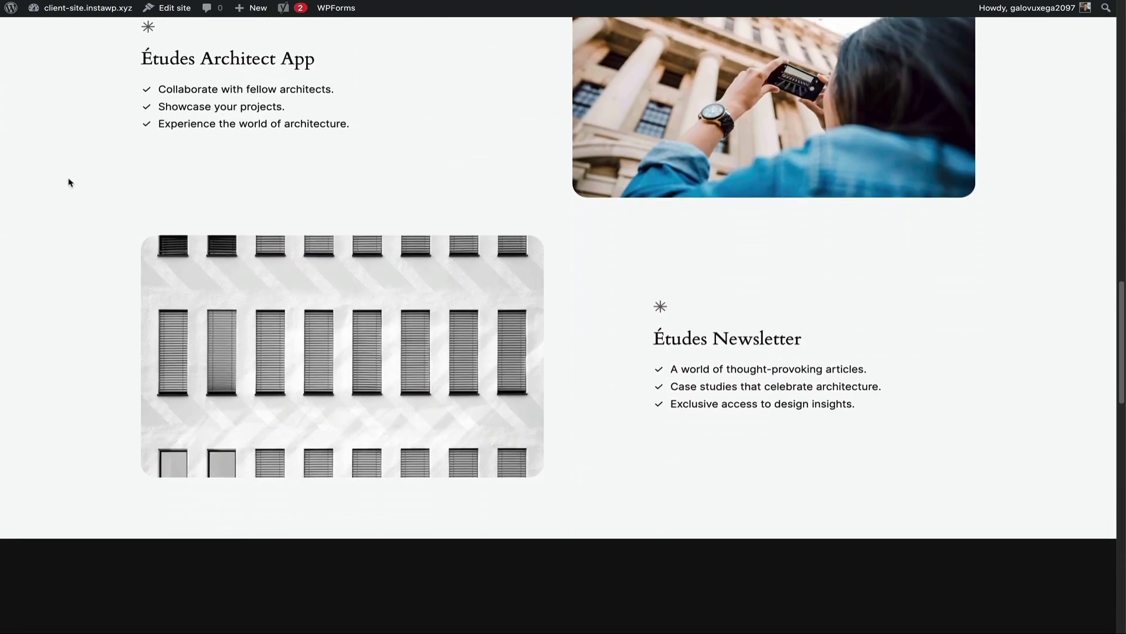
pyautogui.scroll(-1, 69, 183)
pyautogui.scroll(-1, 70, 182)
pyautogui.scroll(-1, 69, 182)
pyautogui.scroll(7, 69, 183)
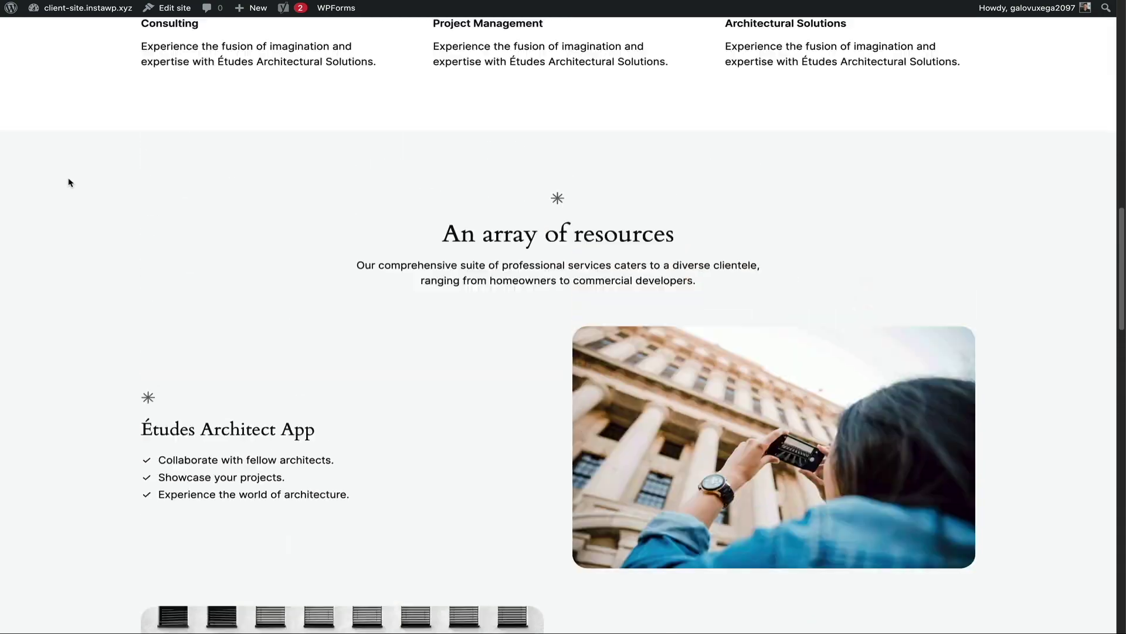
pyautogui.scroll(3, 68, 182)
pyautogui.scroll(6, 69, 182)
pyautogui.scroll(2, 69, 182)
pyautogui.scroll(2, 69, 181)
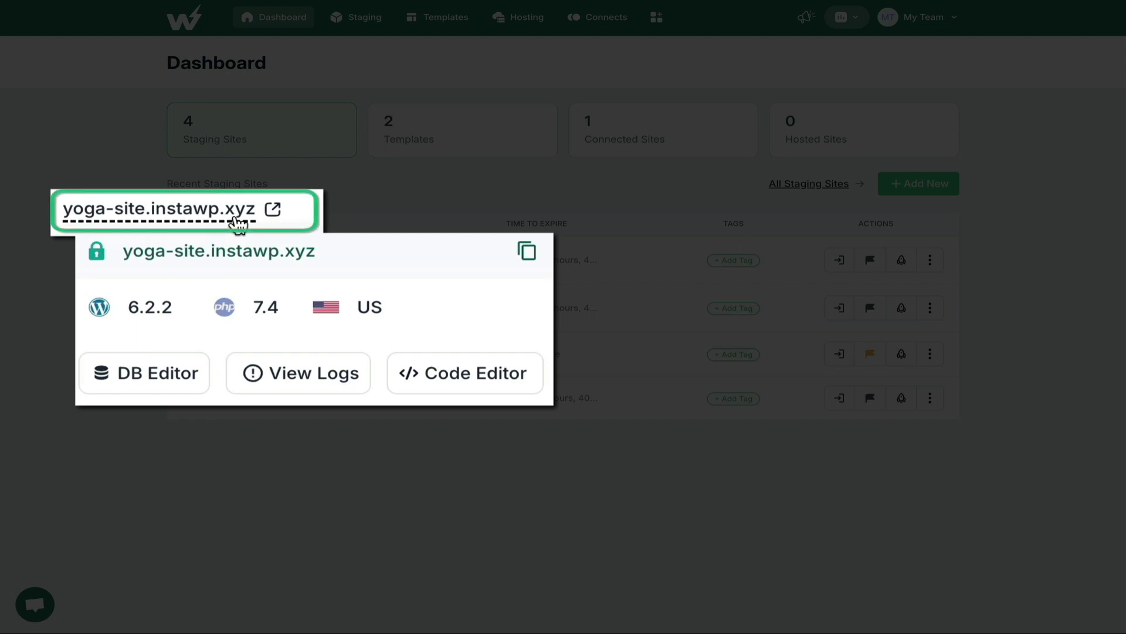
# - Show yoga-site's management page and its plugin and theme installation options
pyautogui.click(238, 225)
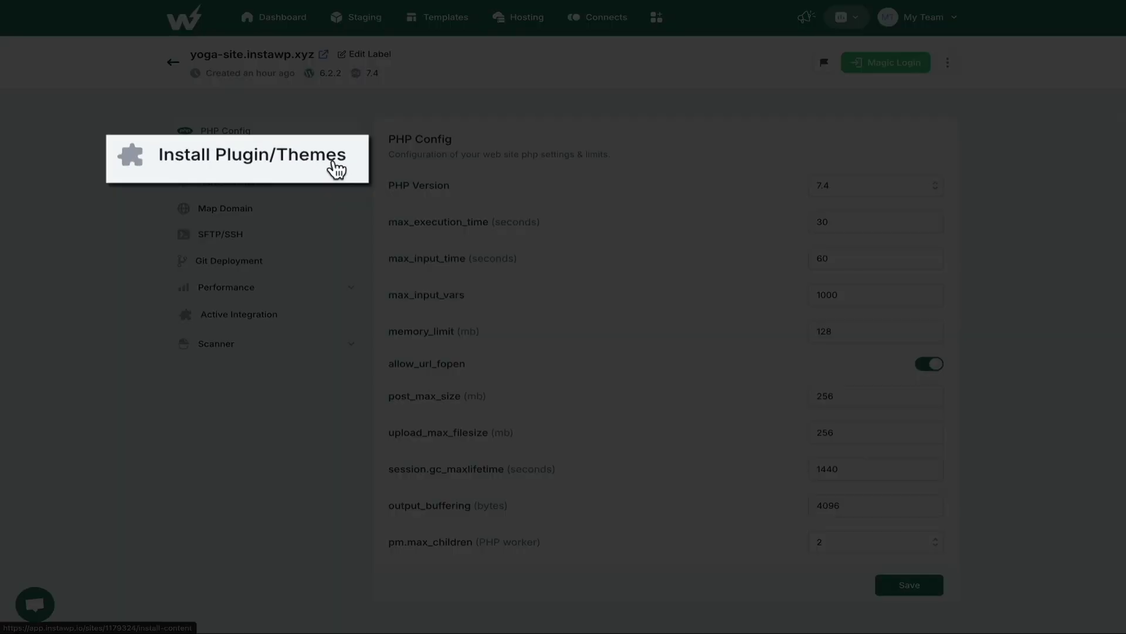
pyautogui.click(337, 170)
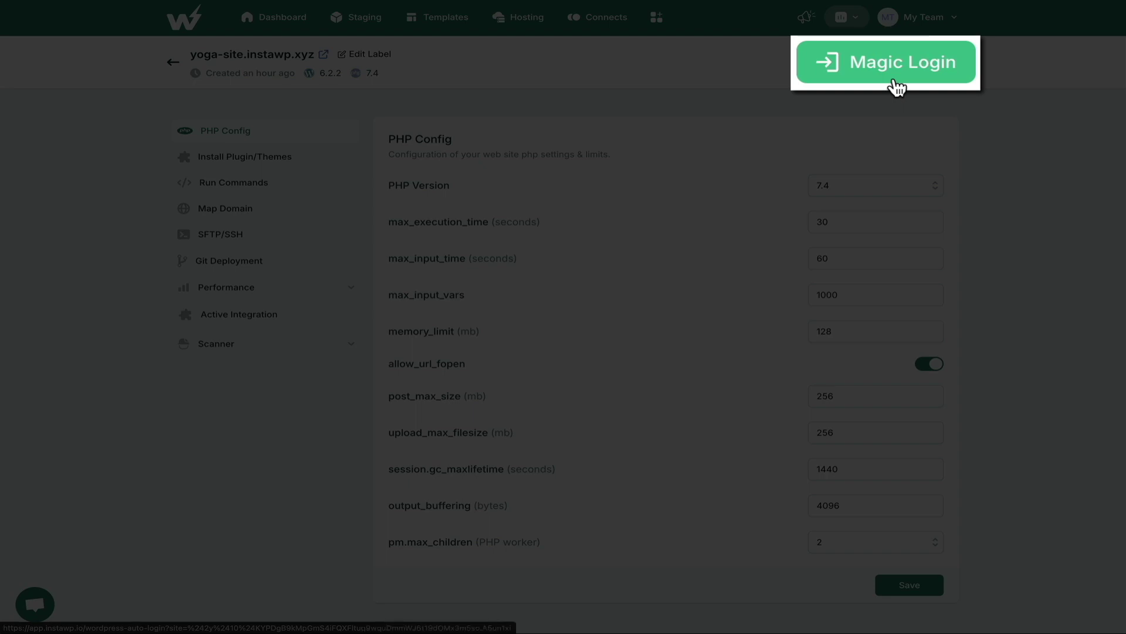
# - Enter the site's WordPress admin panel via Magic Login
pyautogui.click(893, 82)
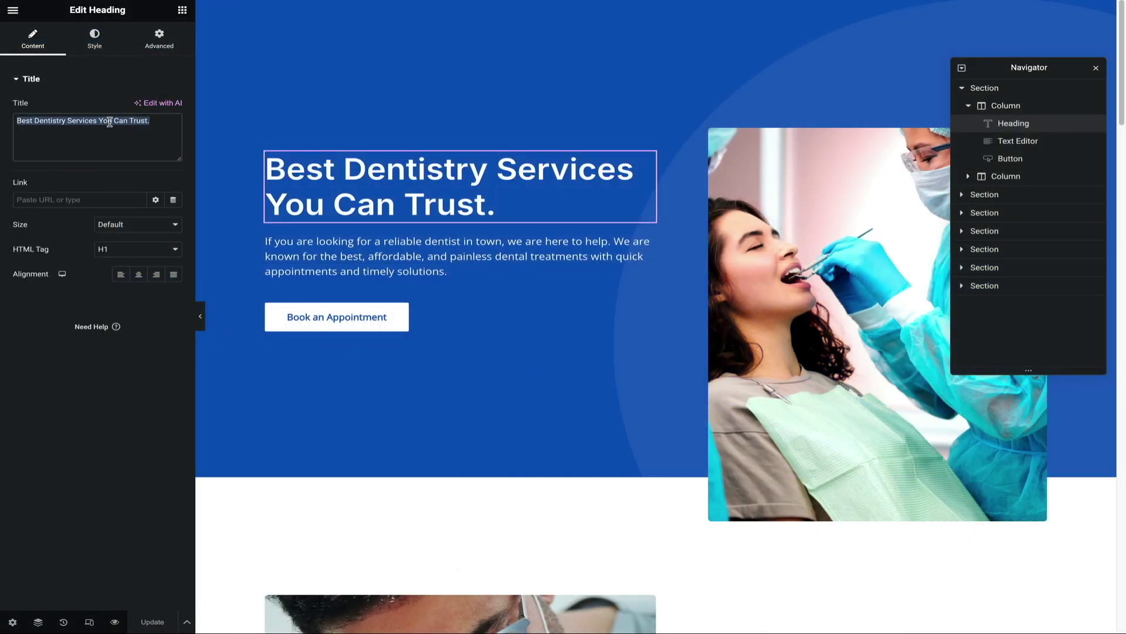
pyautogui.write('Dr.')
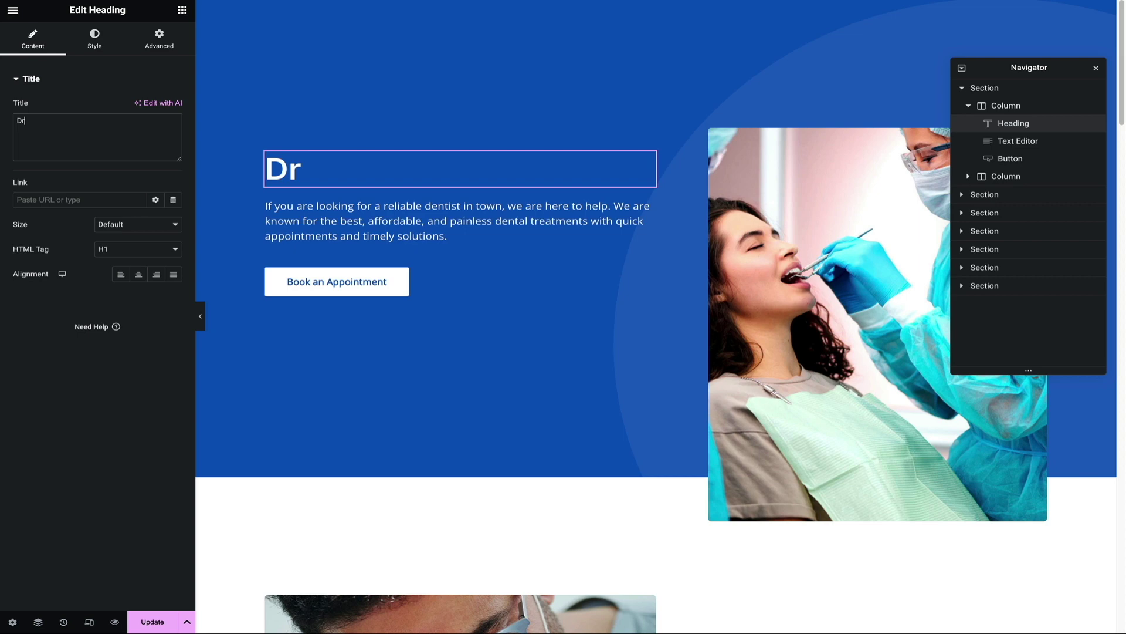
pyautogui.write(' Cummings Den')
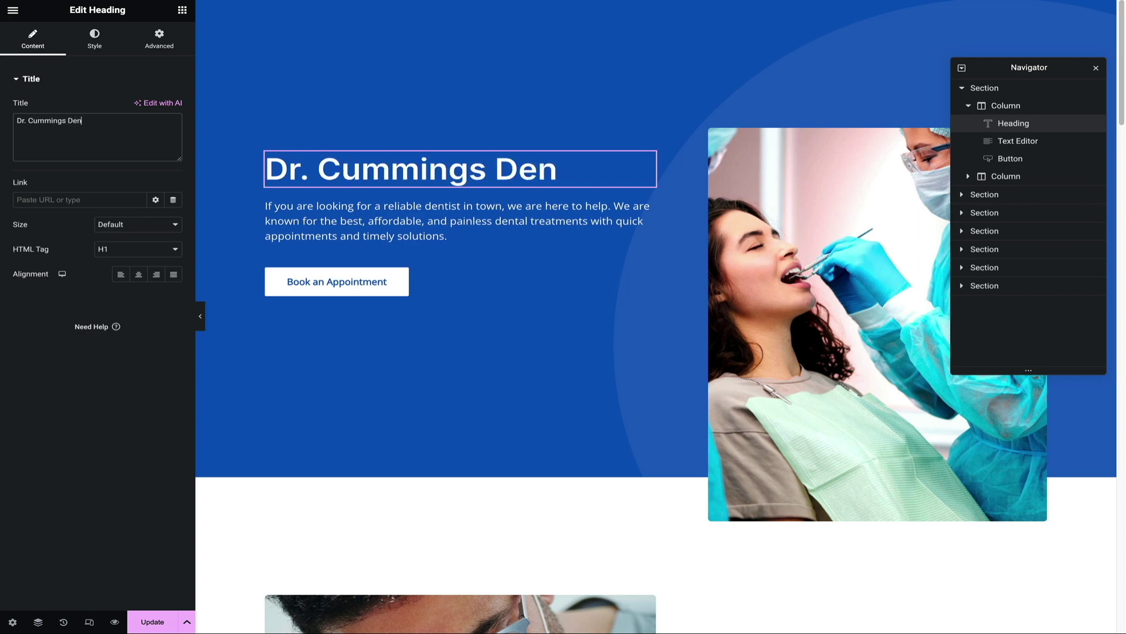
pyautogui.write('tistry in')
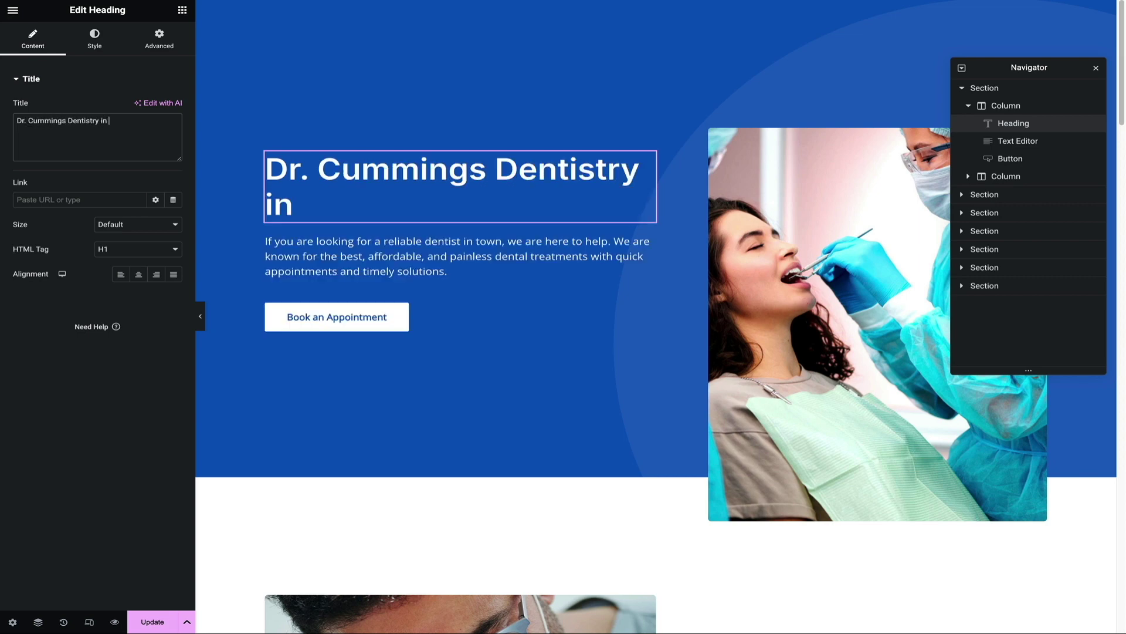
pyautogui.write(' San Diego, C')
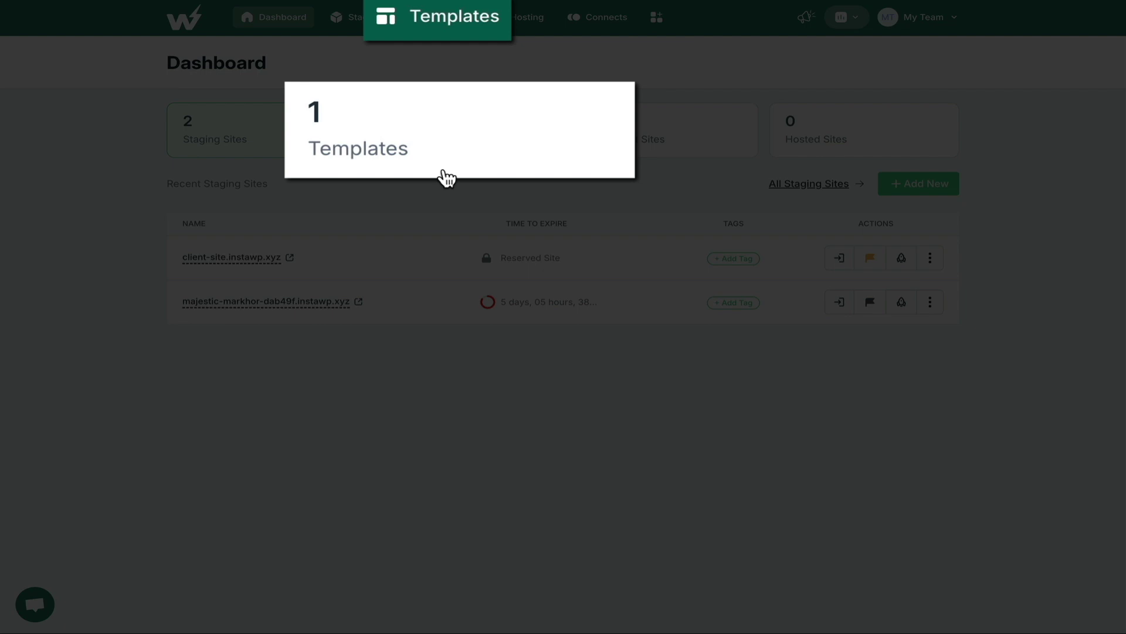
# - Switch the dashboard to Templates and begin adding a new template
pyautogui.click(446, 177)
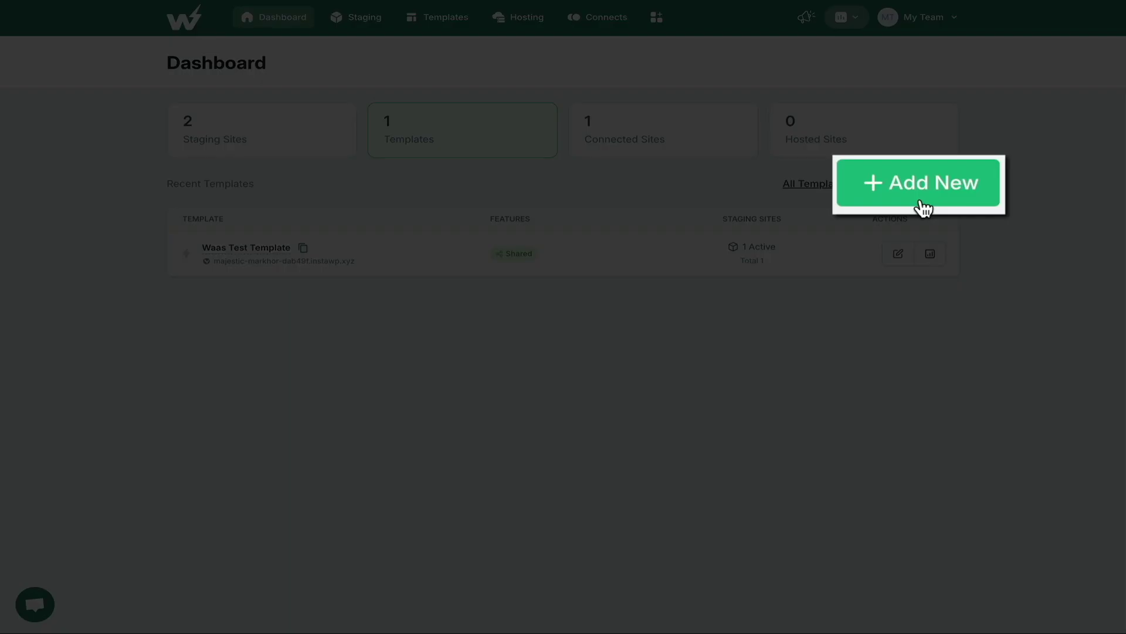
pyautogui.click(921, 194)
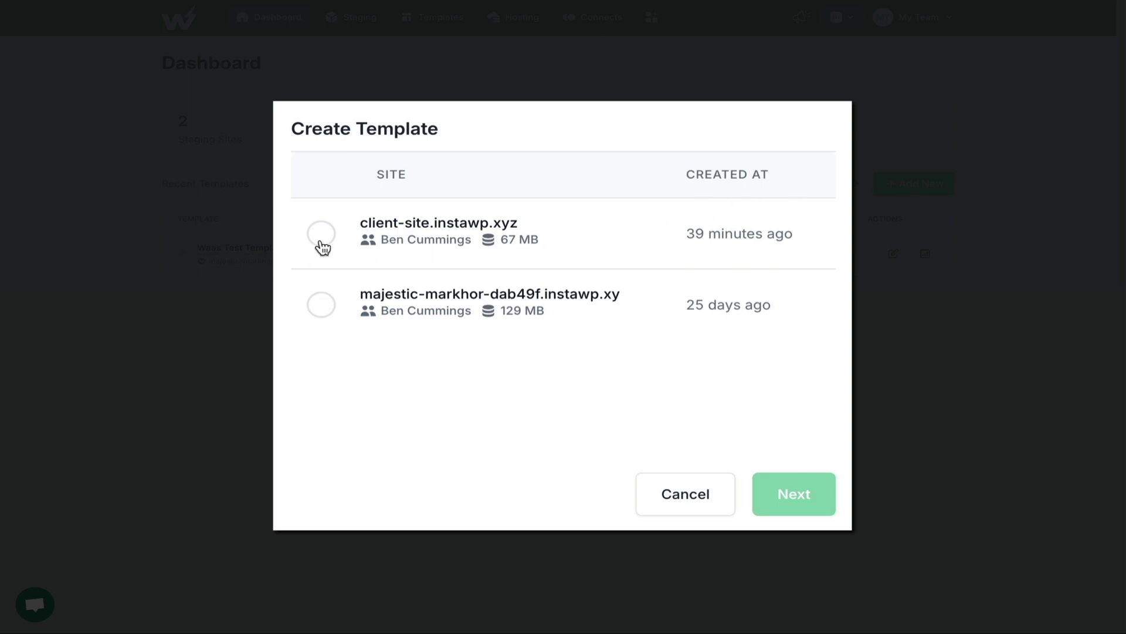
# - Save client-site.instawp.xyz as a private template named Client Site
pyautogui.click(320, 240)
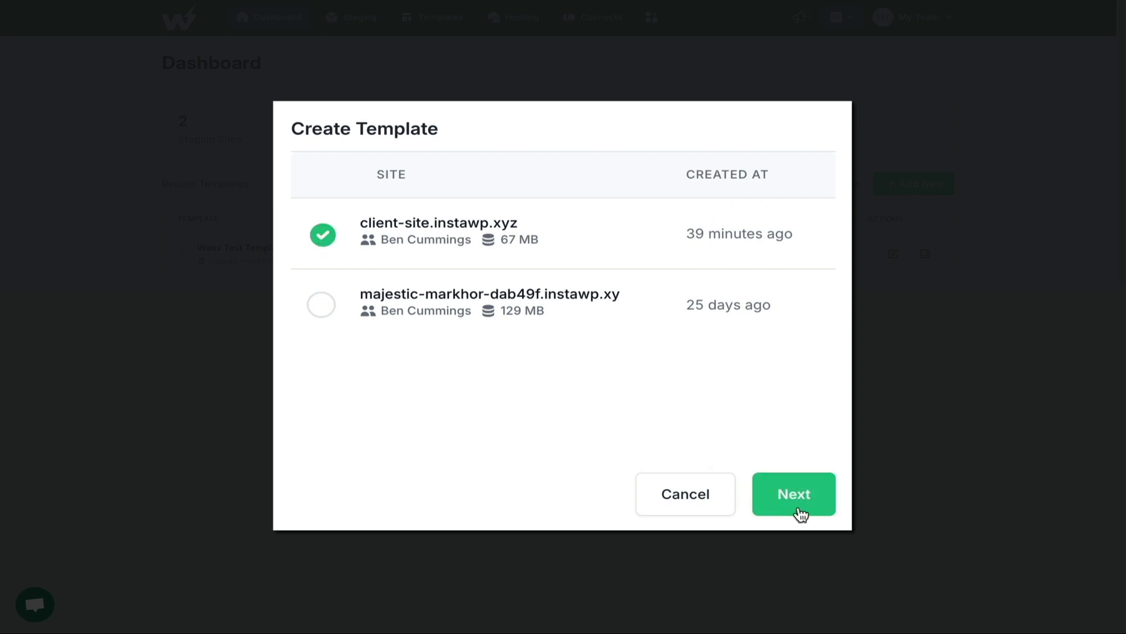
pyautogui.click(794, 493)
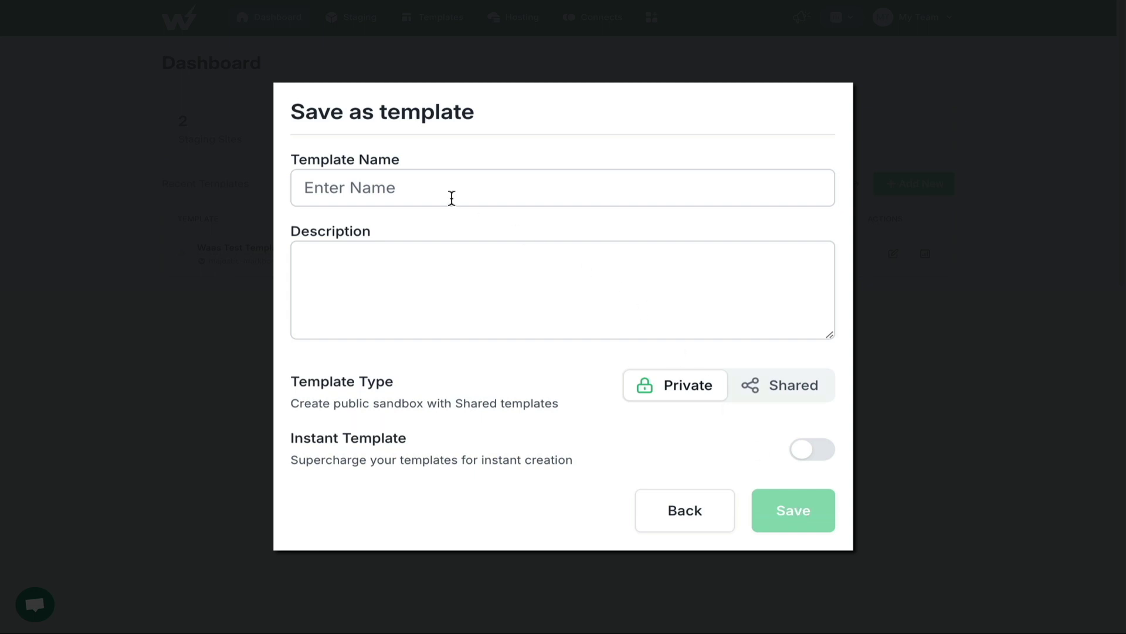
pyautogui.click(436, 186)
pyautogui.write('Cl')
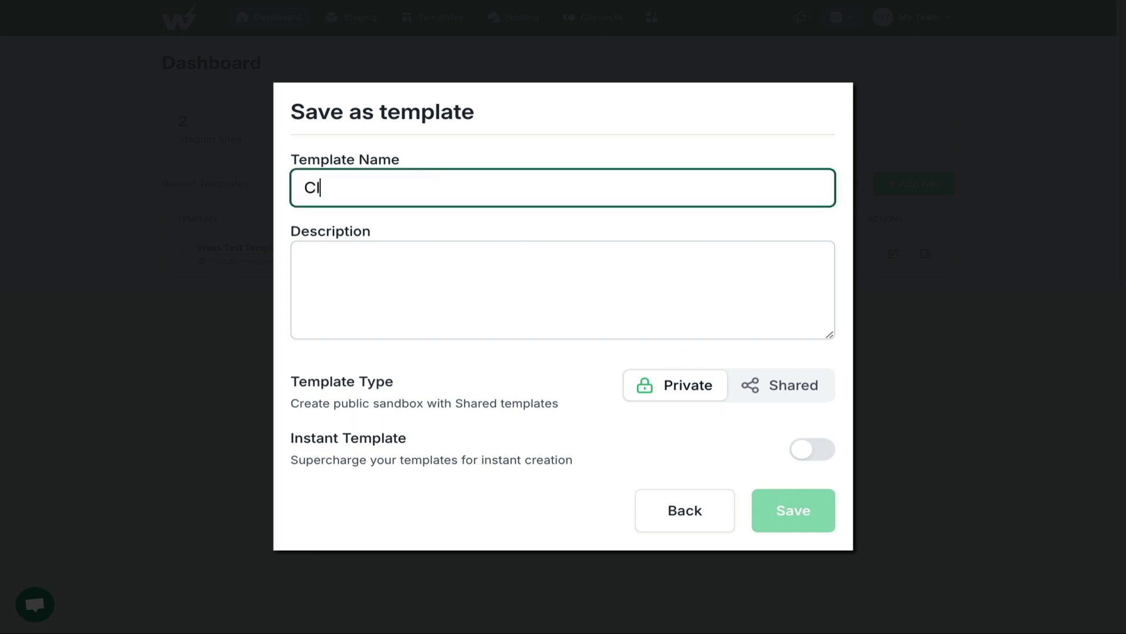
pyautogui.write('ient Site')
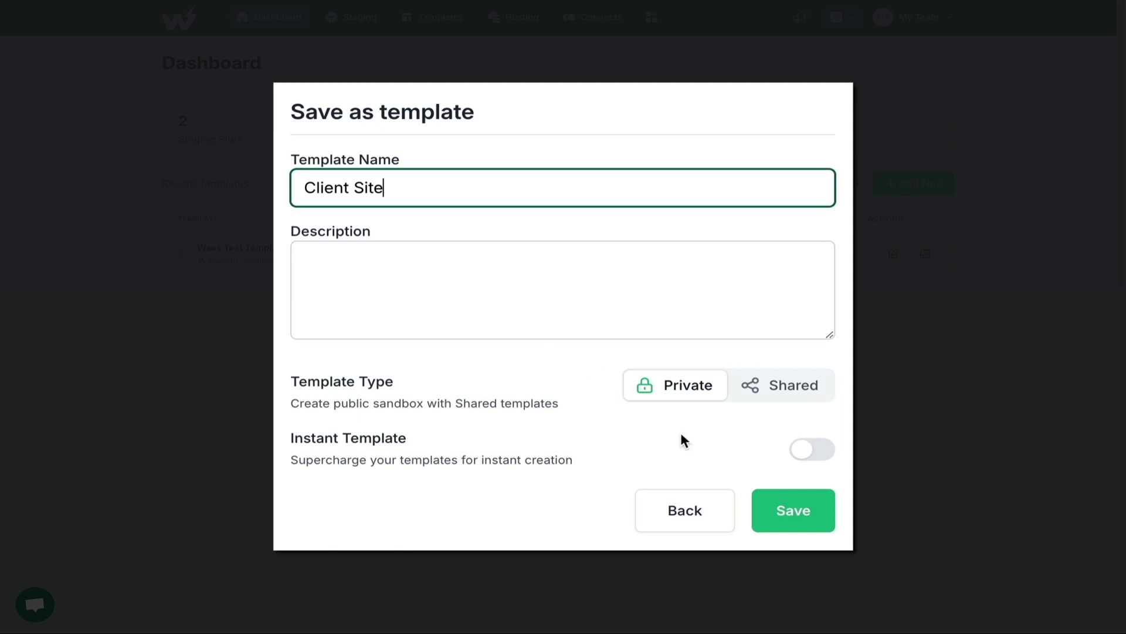
pyautogui.click(794, 525)
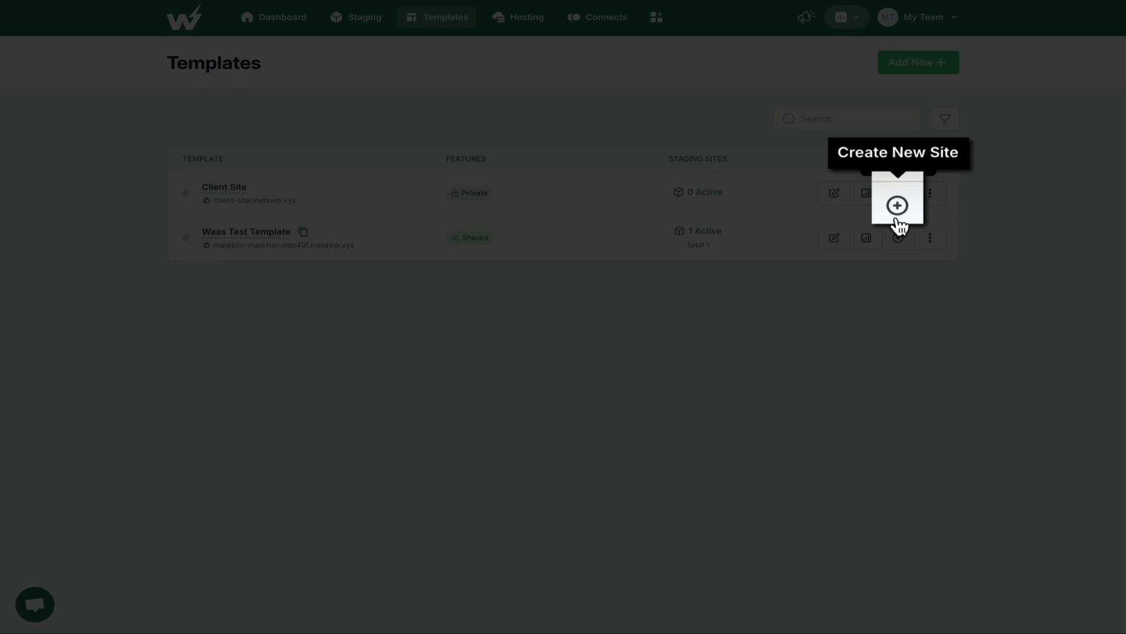
# - Launch a temporary 30-day site from the Client Site template
pyautogui.click(898, 194)
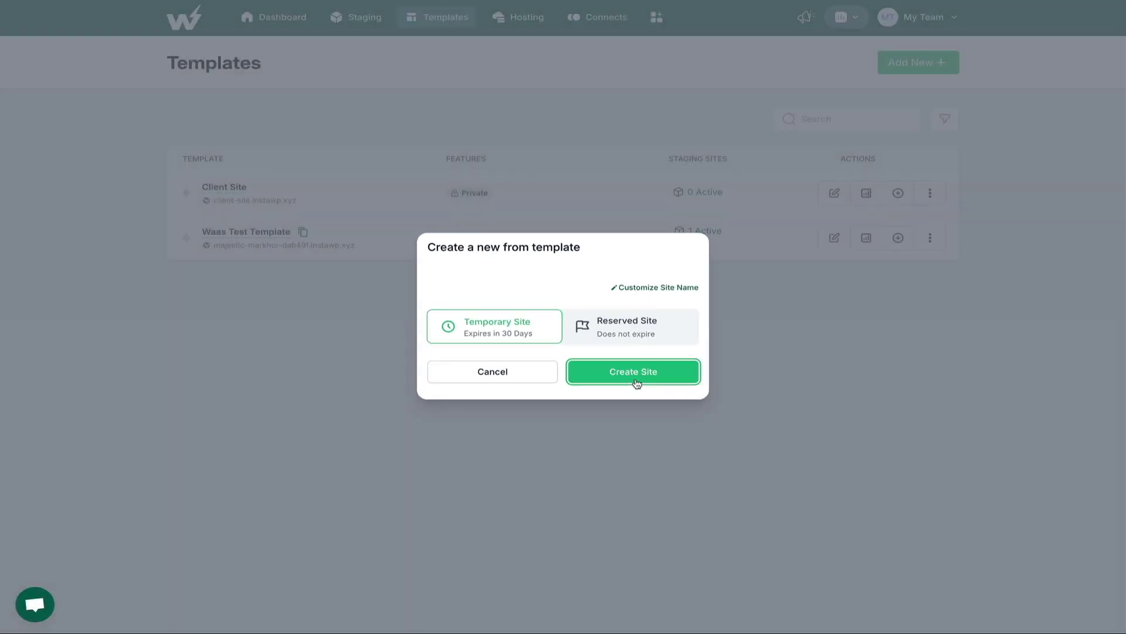
pyautogui.click(637, 382)
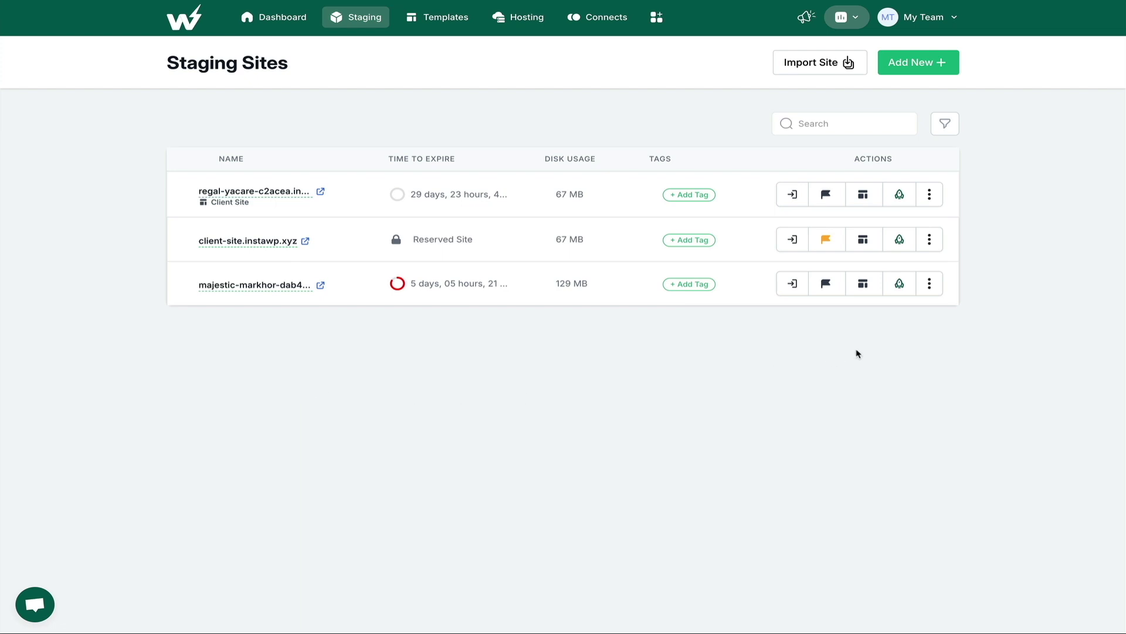
pyautogui.moveTo(900, 253)
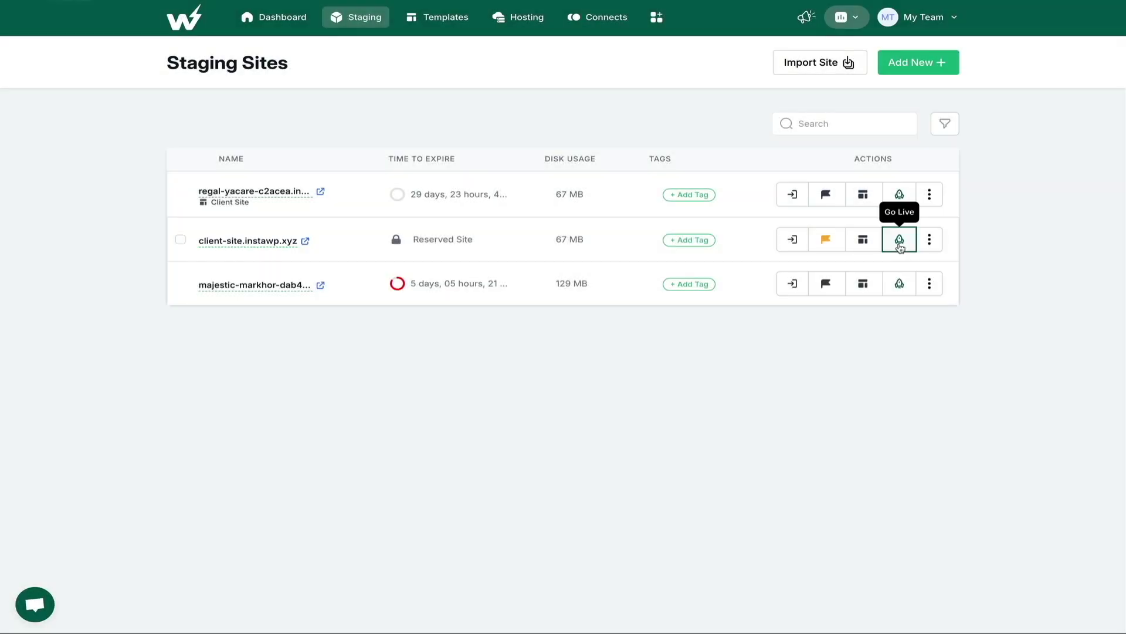
# - Start the Go Live wizard for client-site.instawp.xyz
pyautogui.click(899, 239)
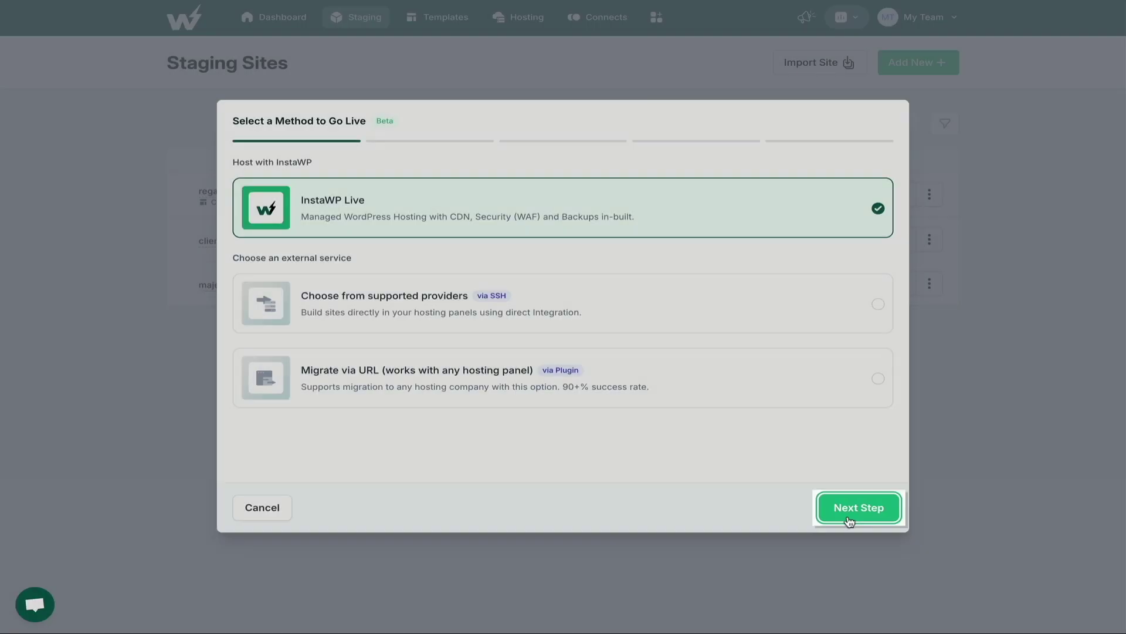
# - Keep InstaWP Live hosting and the $18 Lite plan, reaching the website settings
pyautogui.click(850, 519)
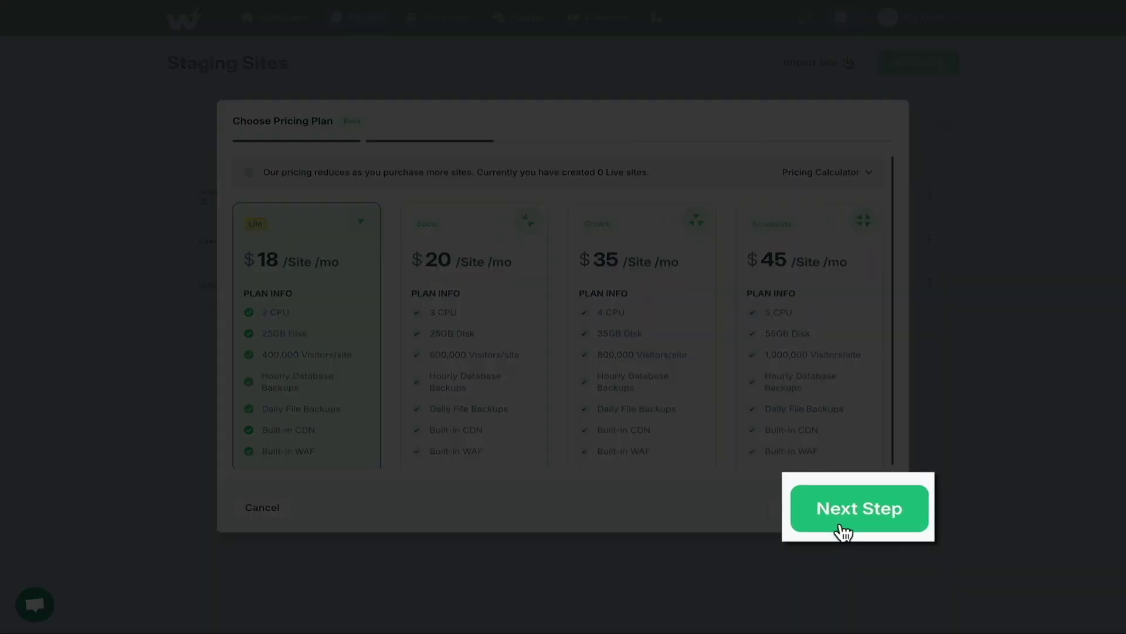
pyautogui.click(852, 511)
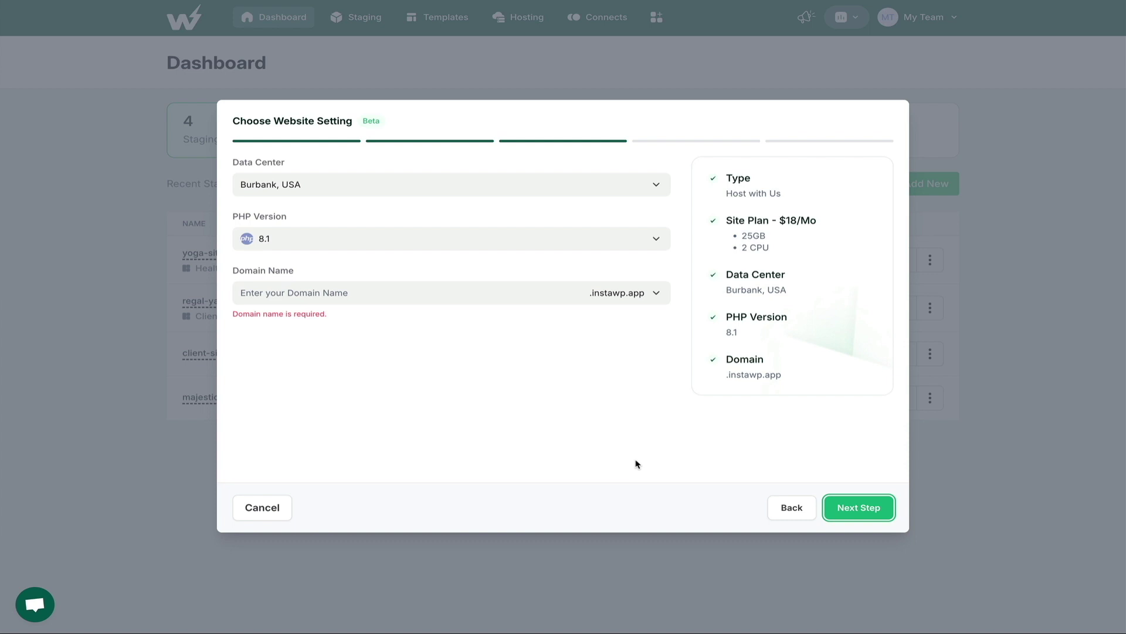
# - Set the live site's domain to client.instawp.app and continue to plugins and themes
pyautogui.click(331, 292)
pyautogui.write('client')
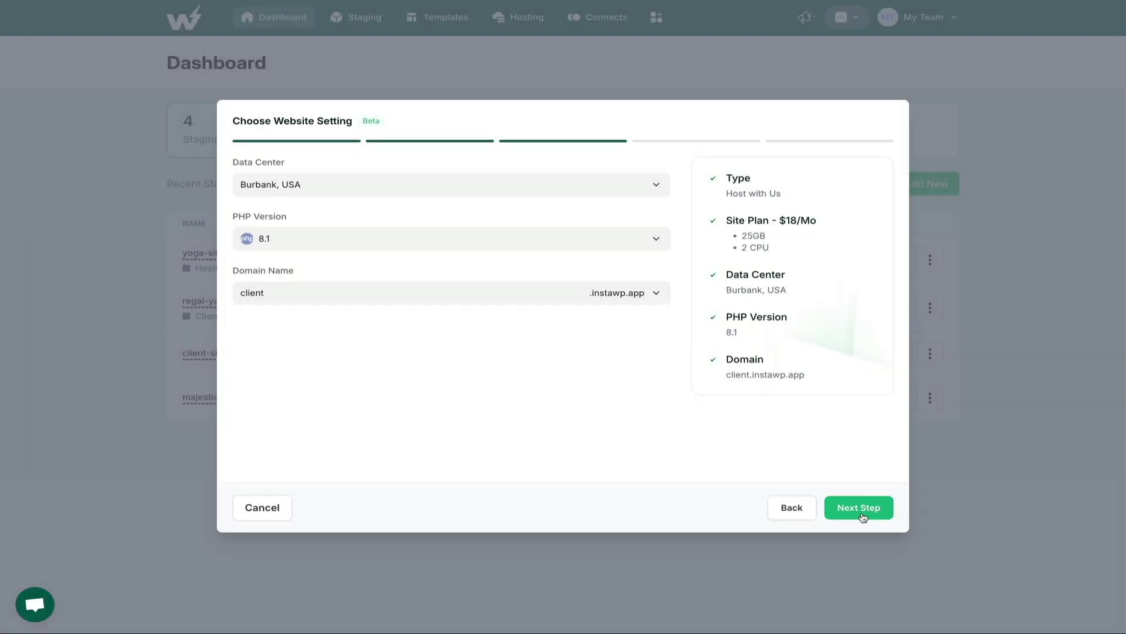
pyautogui.click(861, 513)
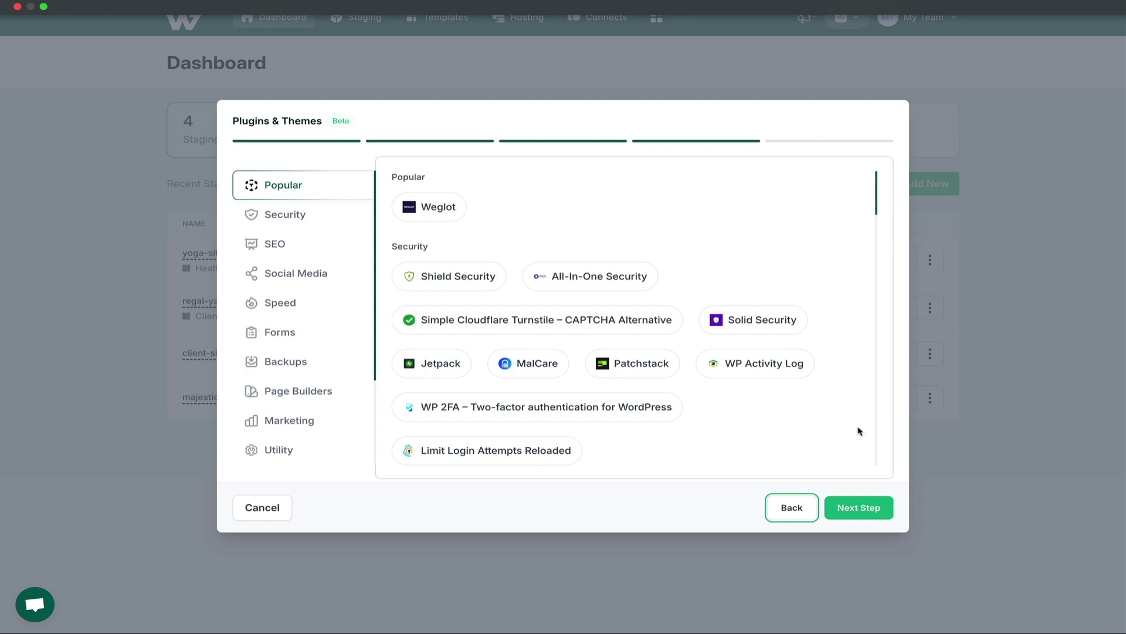
# - Choose Yoast SEO for SEO and WPForms for forms, then launch the live site
pyautogui.click(299, 246)
pyautogui.click(739, 211)
pyautogui.click(296, 334)
pyautogui.click(428, 275)
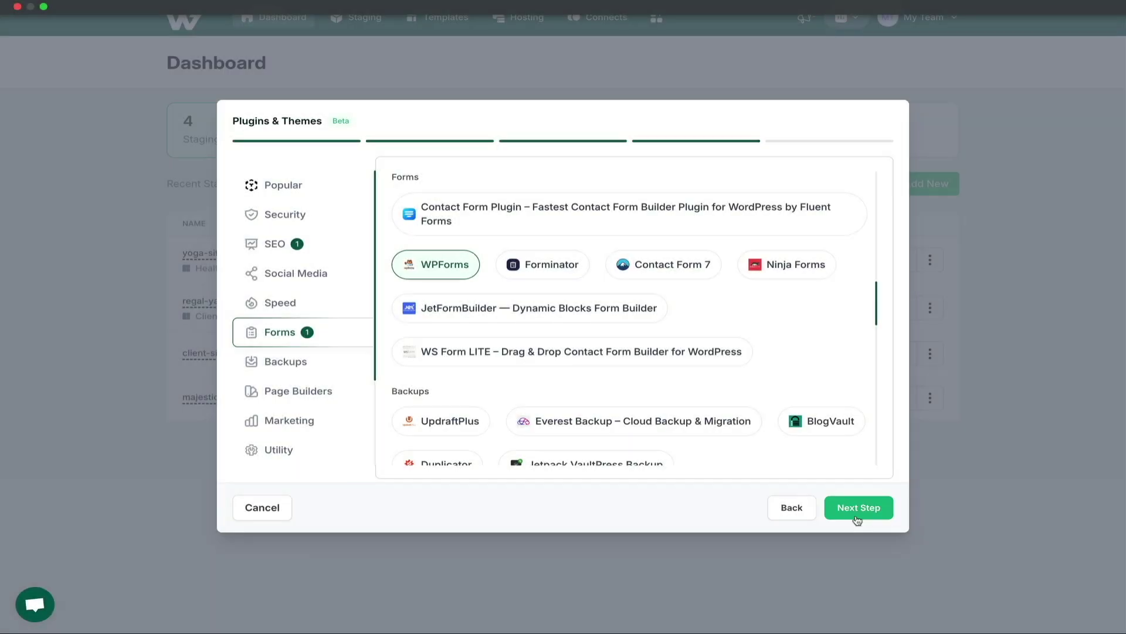
pyautogui.click(856, 519)
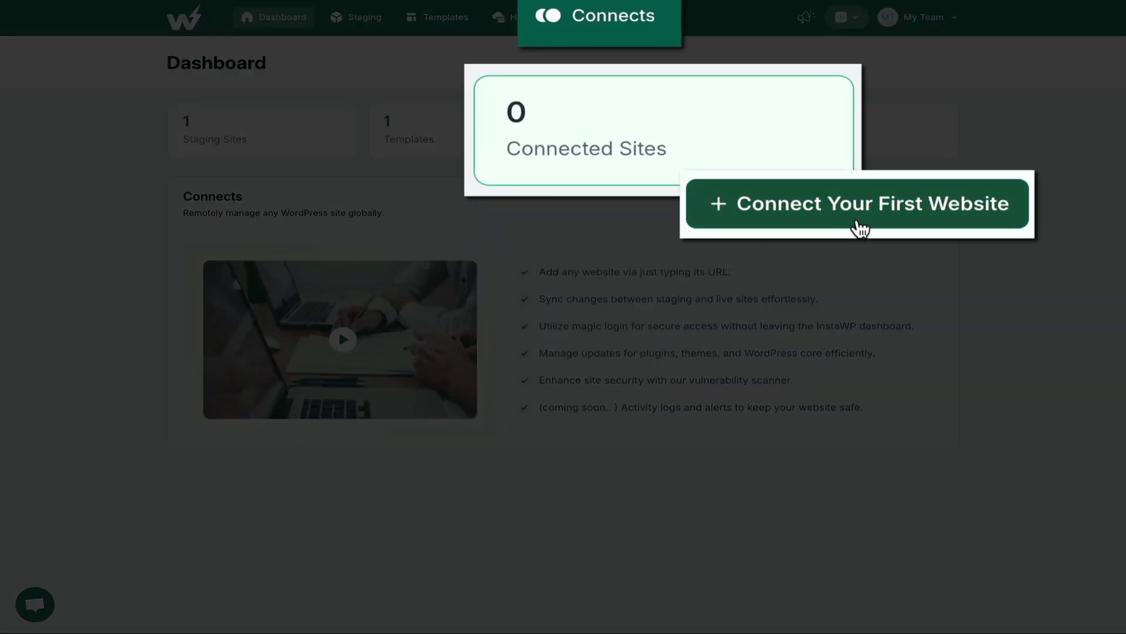
pyautogui.click(857, 211)
pyautogui.write('https://blogdemotimevideo.com/')
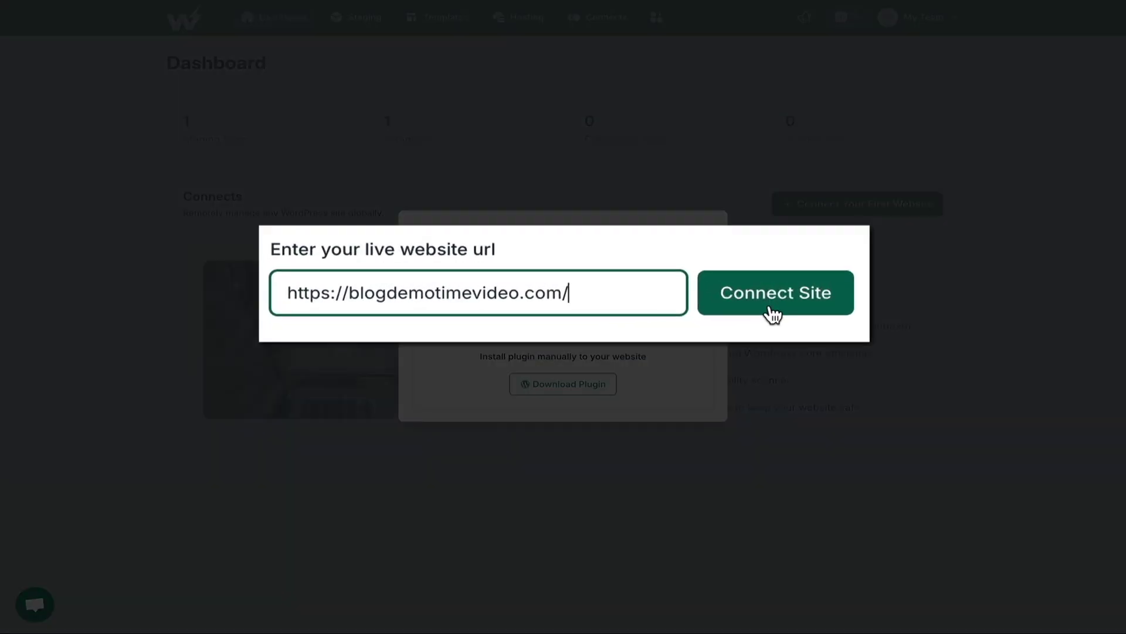
pyautogui.click(773, 299)
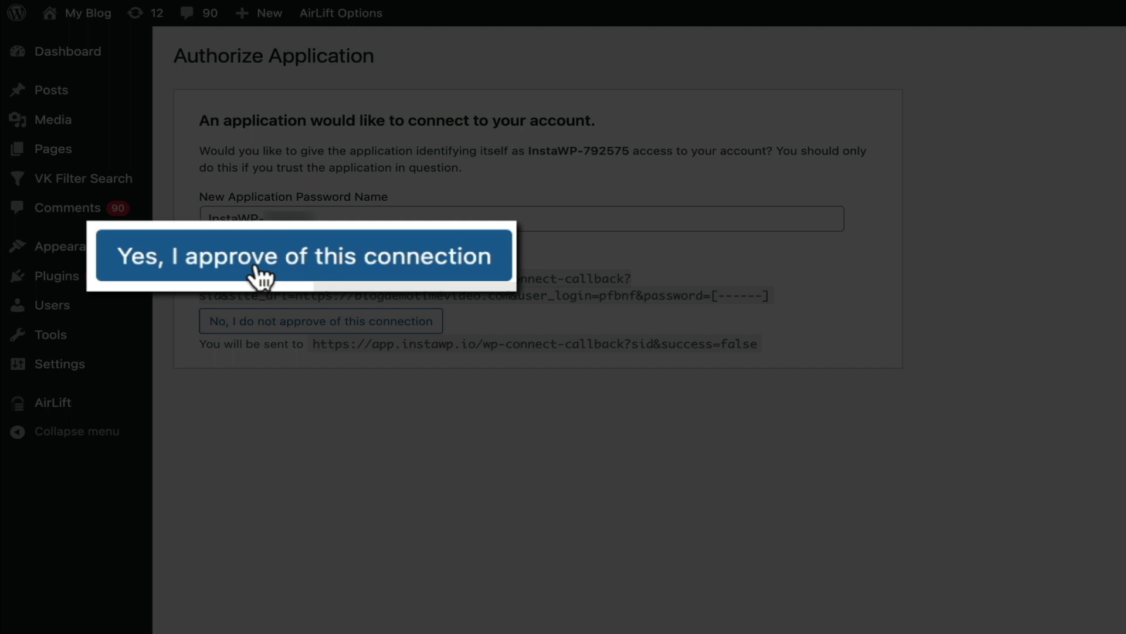
# - Approve the InstaWP connection on the blog's WordPress Authorize Application page
pyautogui.click(256, 257)
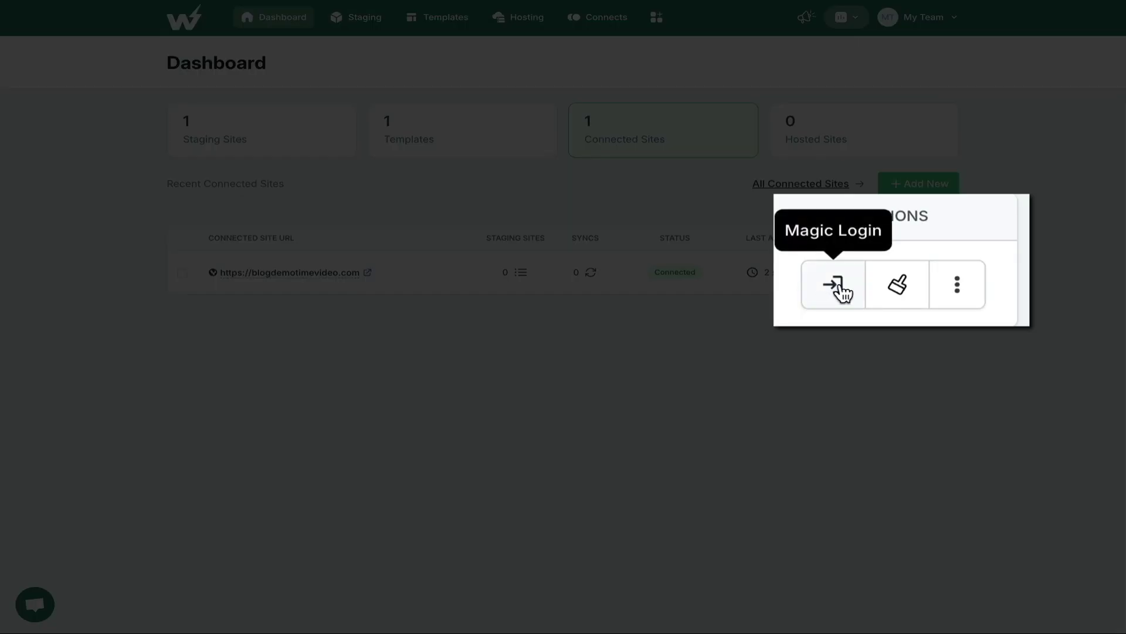
# - Check the connected site's extra options, then visit its live Earth Loving Pets homepage
pyautogui.click(958, 292)
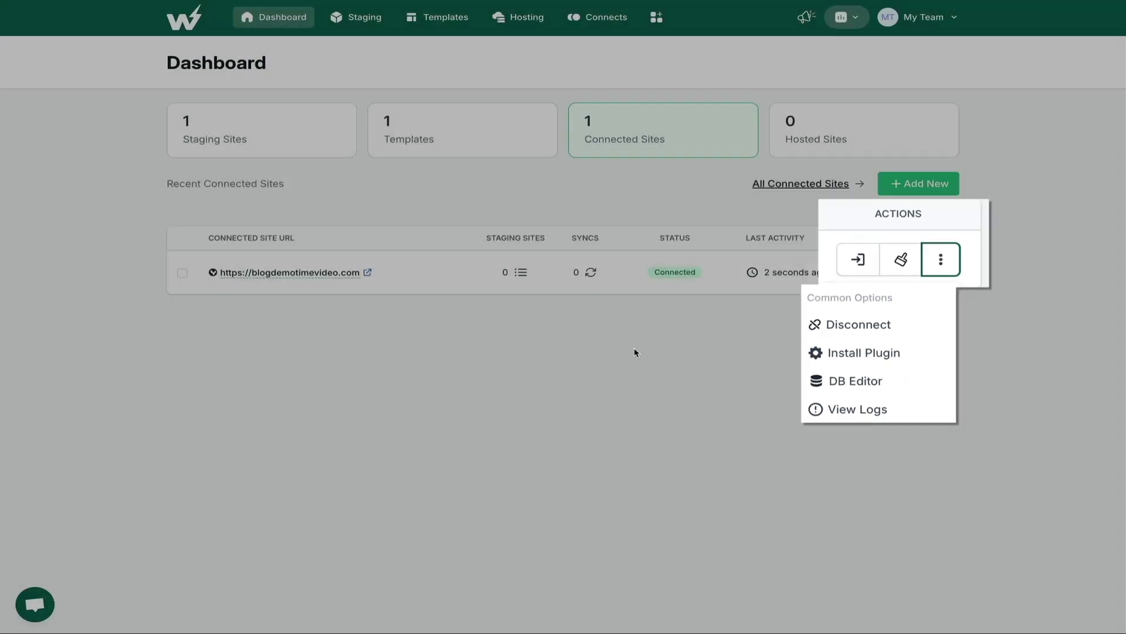
pyautogui.click(616, 350)
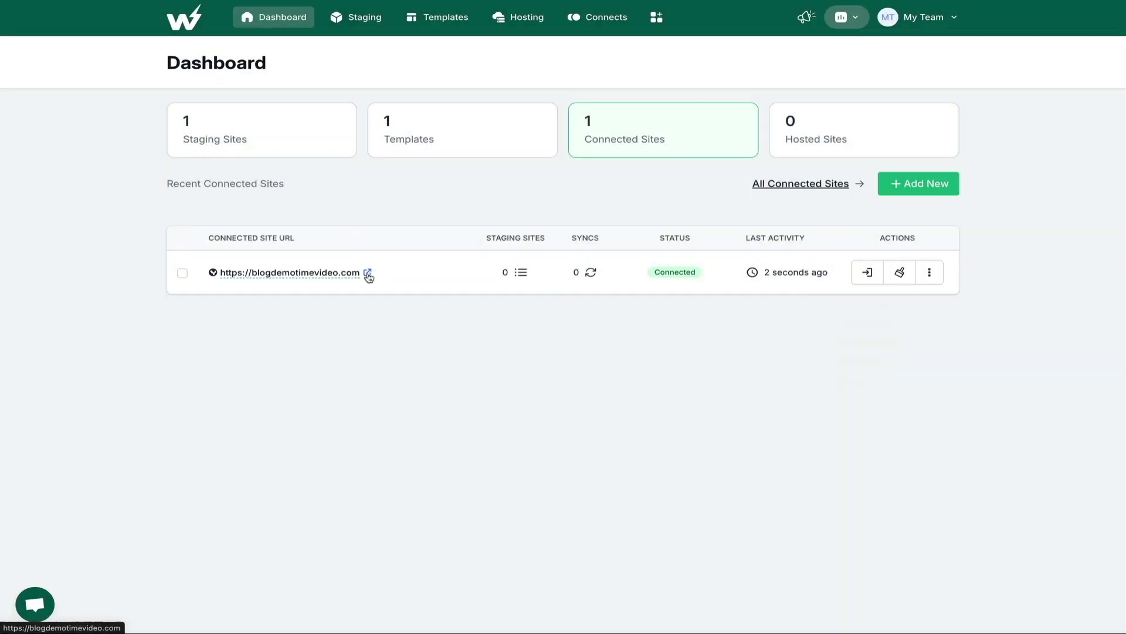
pyautogui.click(365, 273)
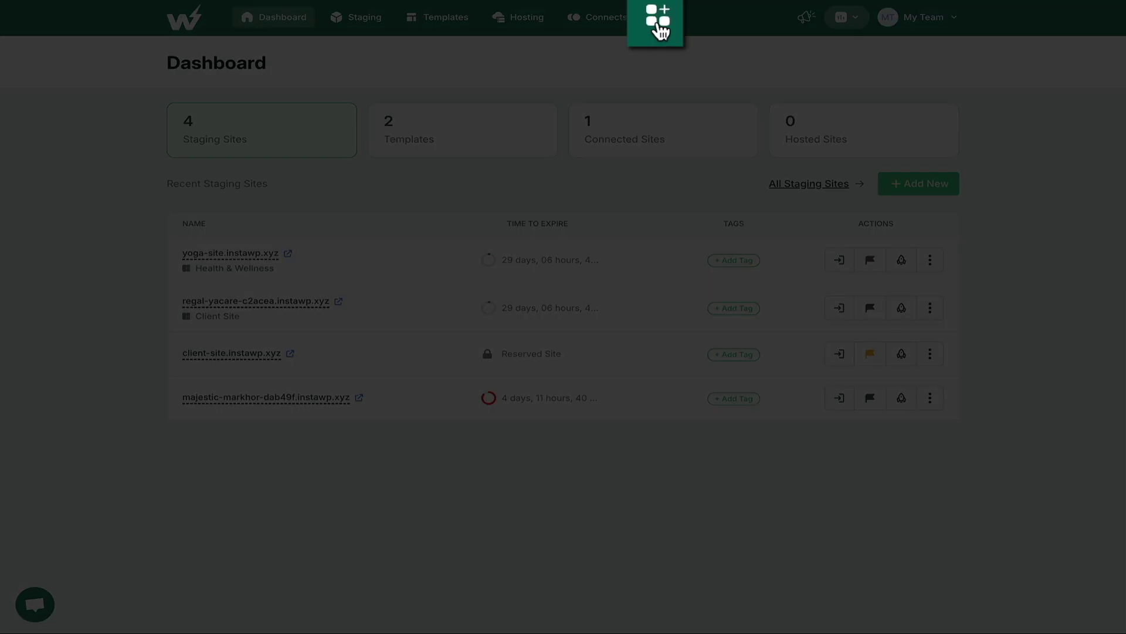
# - Go to the WaaS app section and start a new WaaS project
pyautogui.click(660, 30)
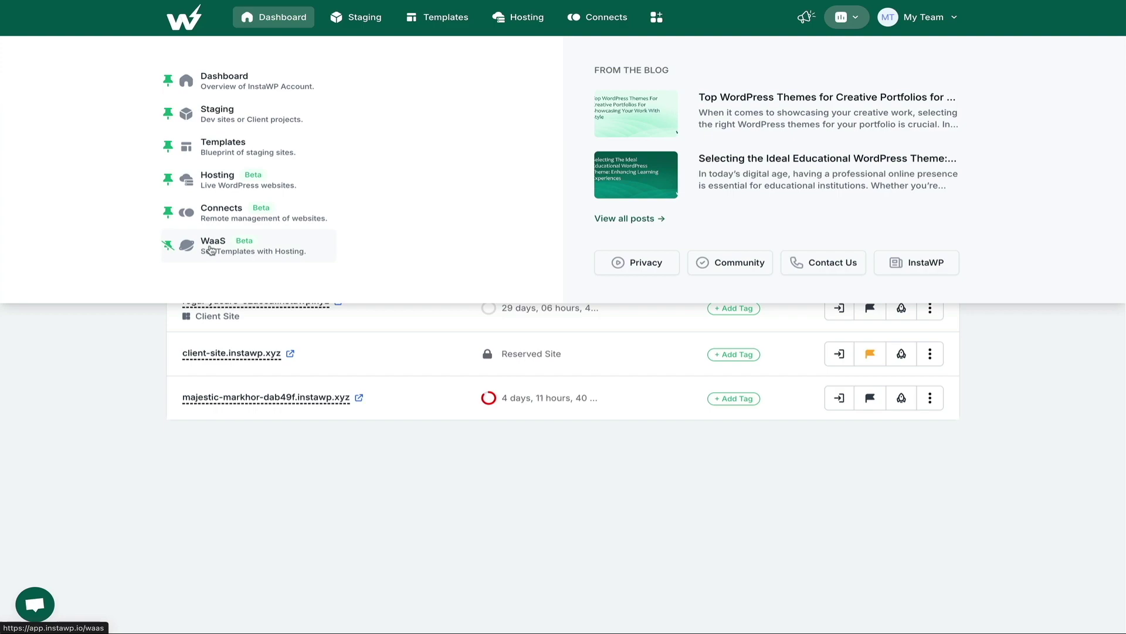
pyautogui.click(211, 250)
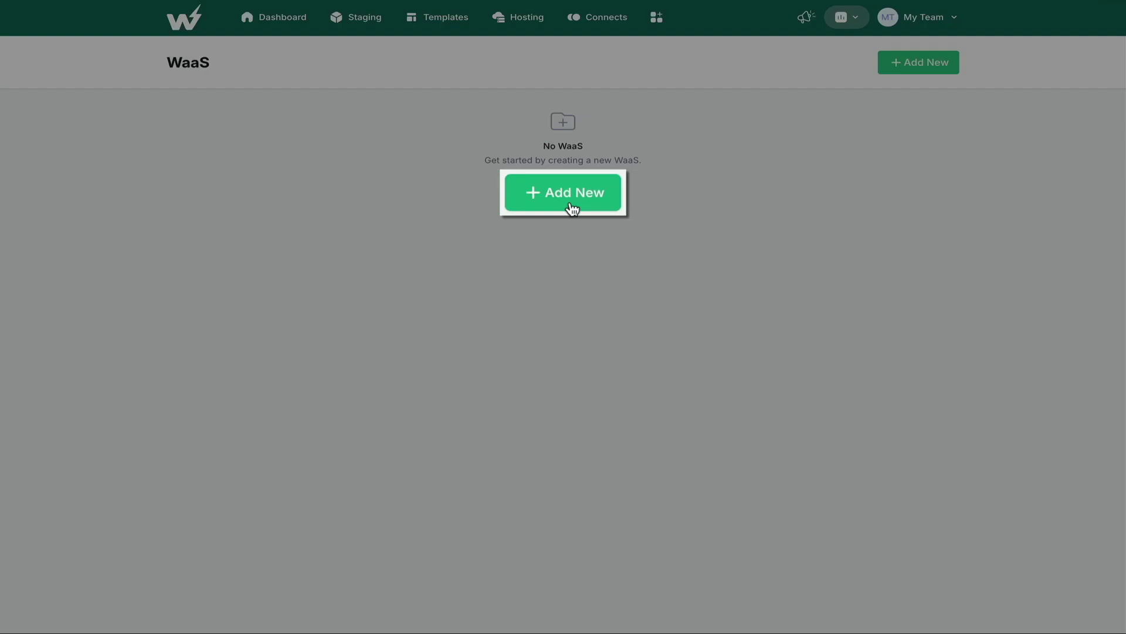
pyautogui.click(569, 191)
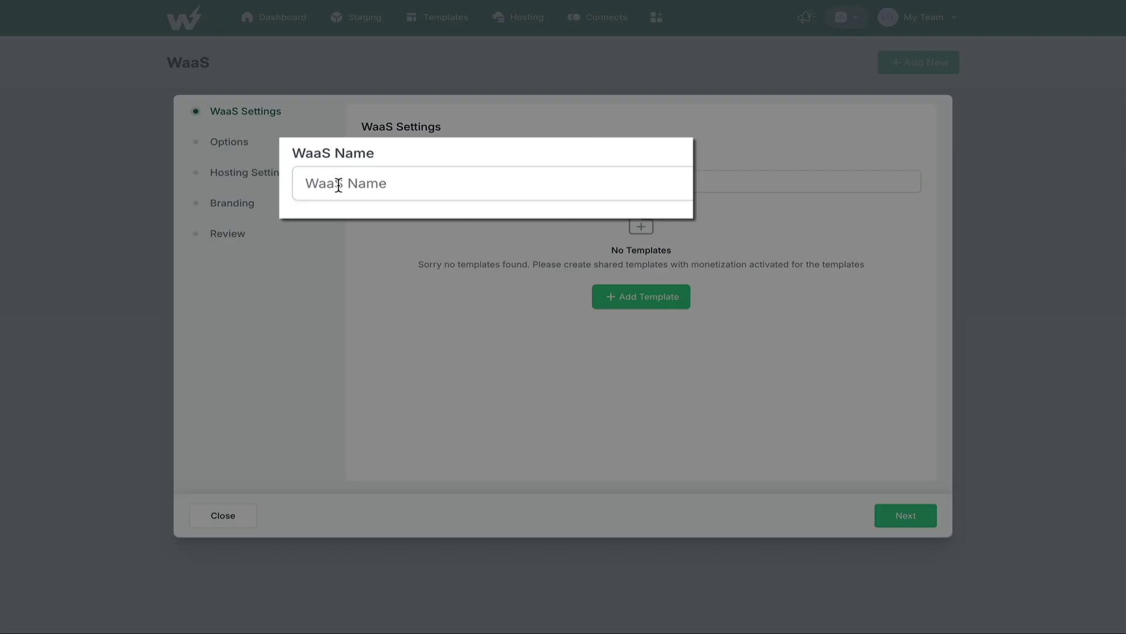
# - Name the WaaS project 'Yoga Studio' and go to the shared templates list
pyautogui.click(410, 187)
pyautogui.write('Yog')
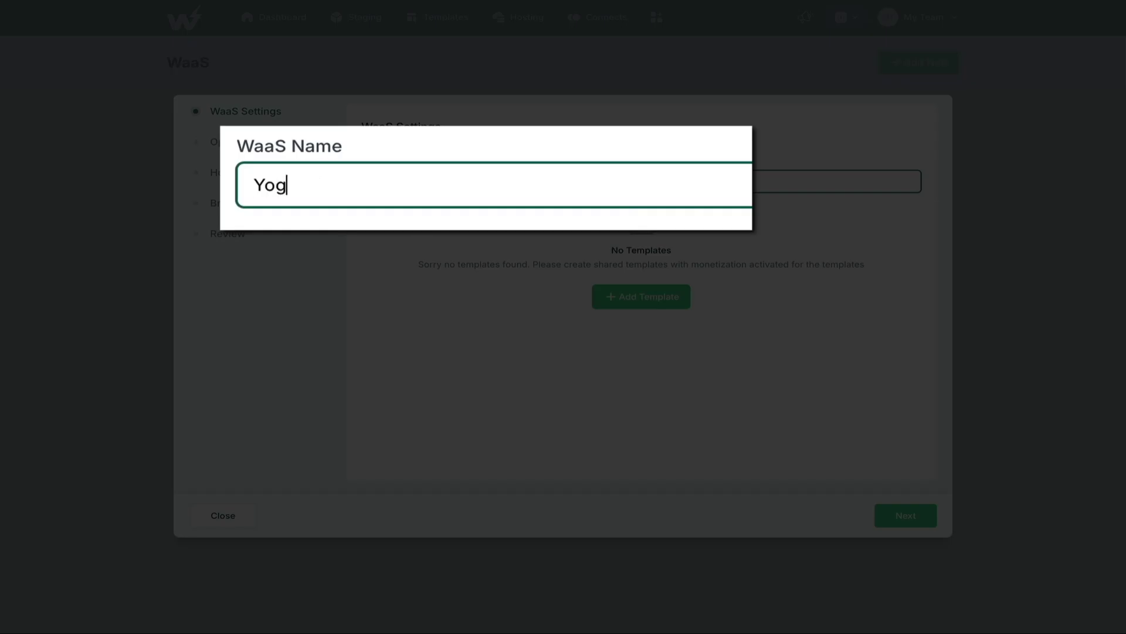
pyautogui.write('a Studio')
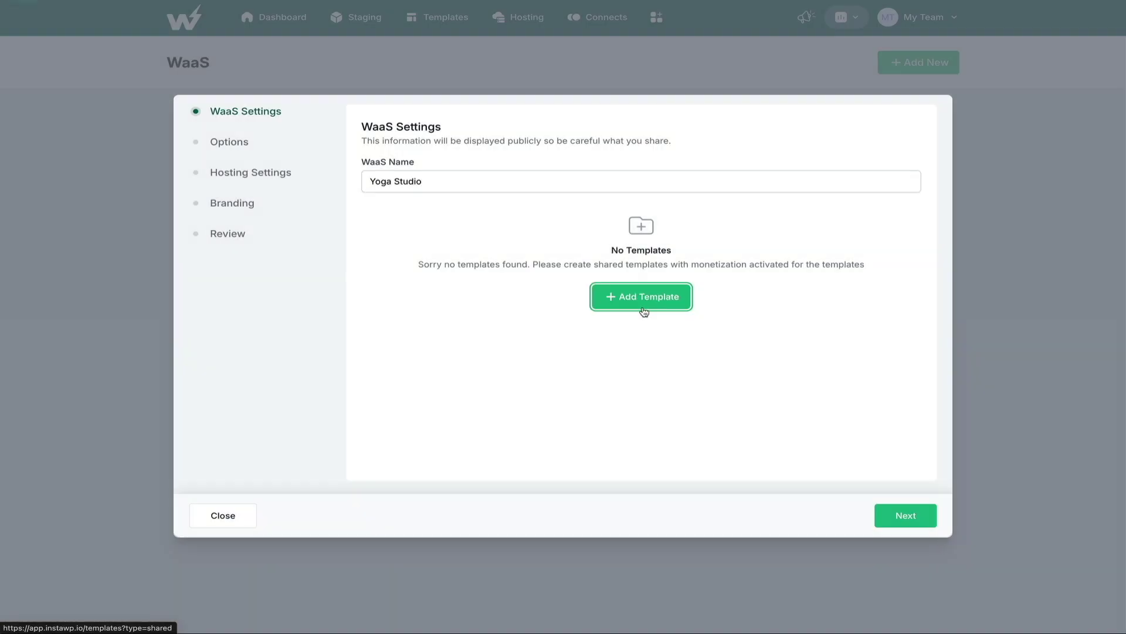
pyautogui.click(644, 306)
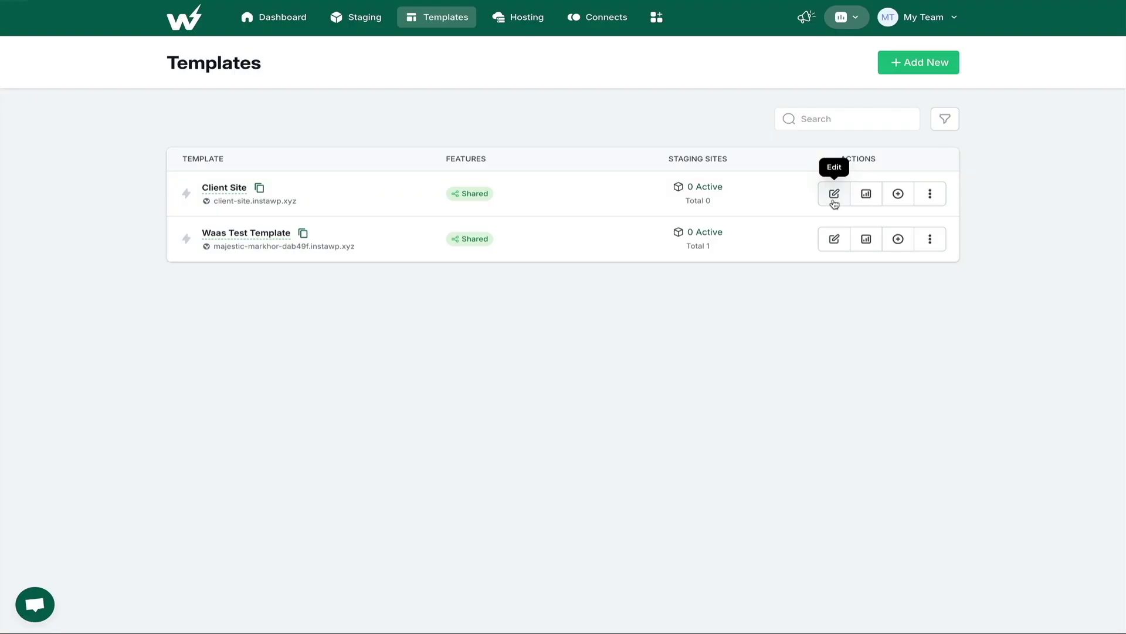
# - Turn on monetization for the Client Site template and set it to Paid
pyautogui.click(834, 196)
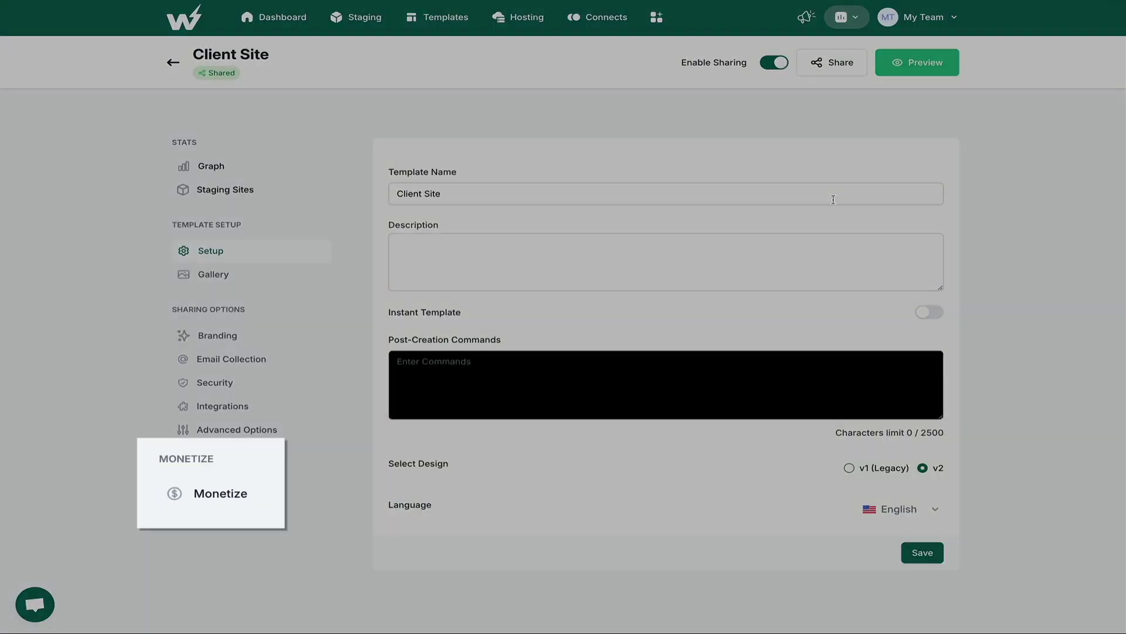
pyautogui.click(226, 497)
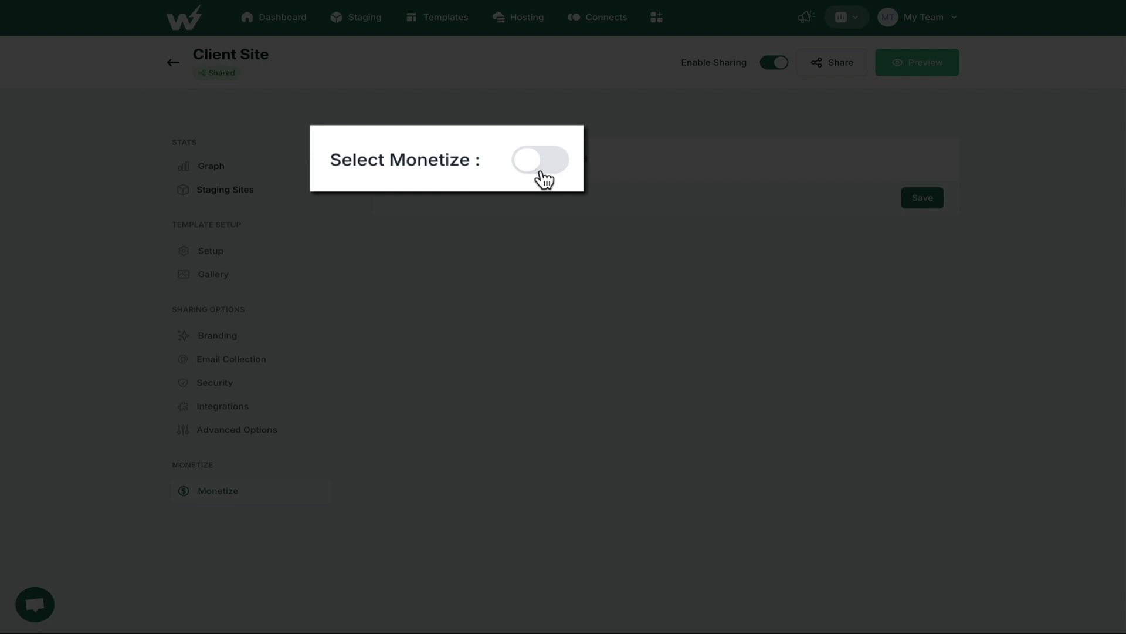
pyautogui.click(496, 167)
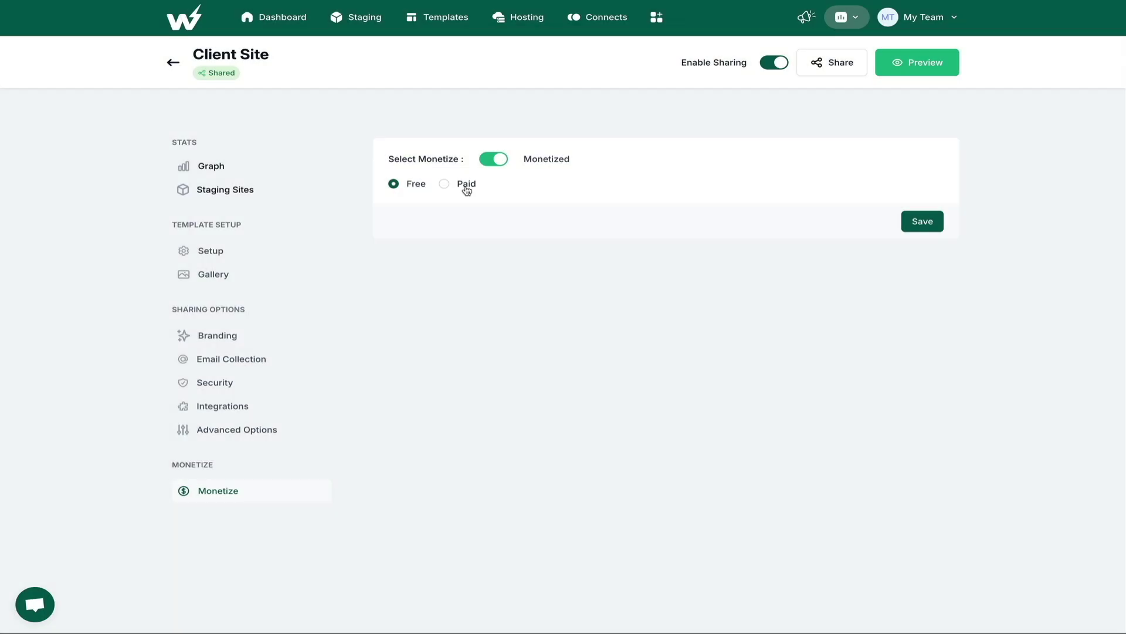
pyautogui.click(466, 189)
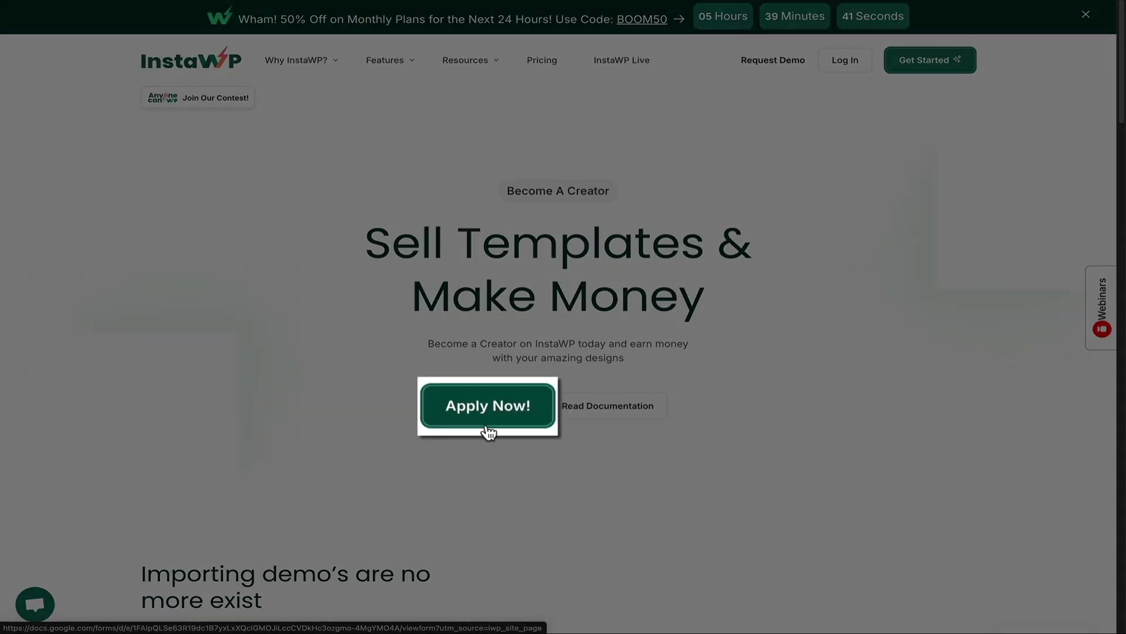
# - Apply on the Become A Creator page to register as a template seller
pyautogui.click(487, 423)
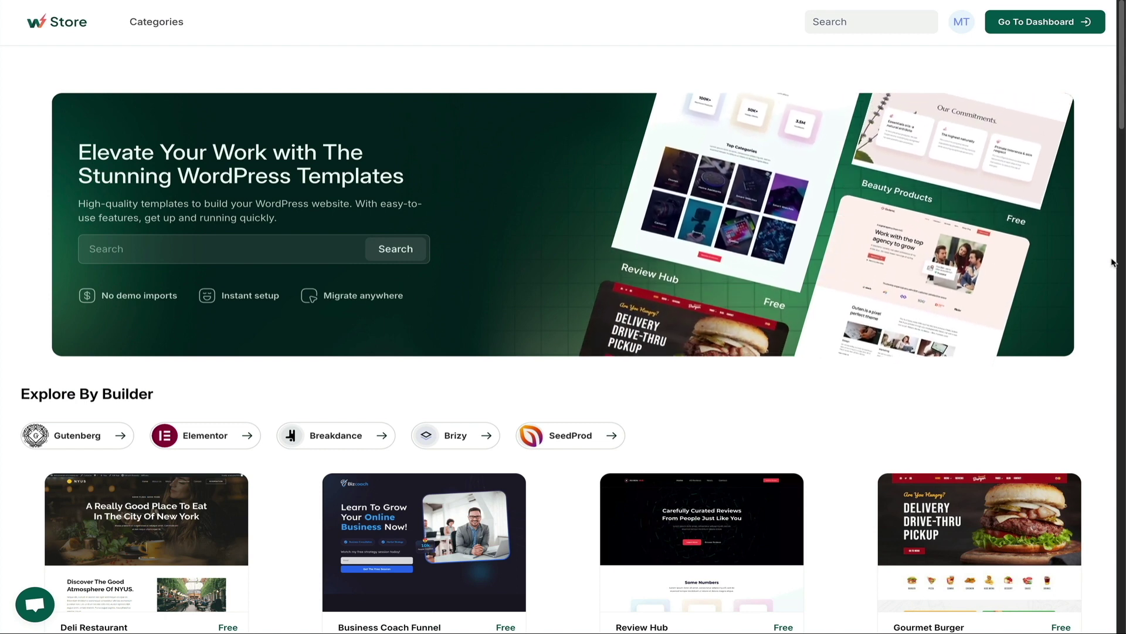
pyautogui.scroll(-1, 1114, 263)
pyautogui.scroll(-1, 1113, 263)
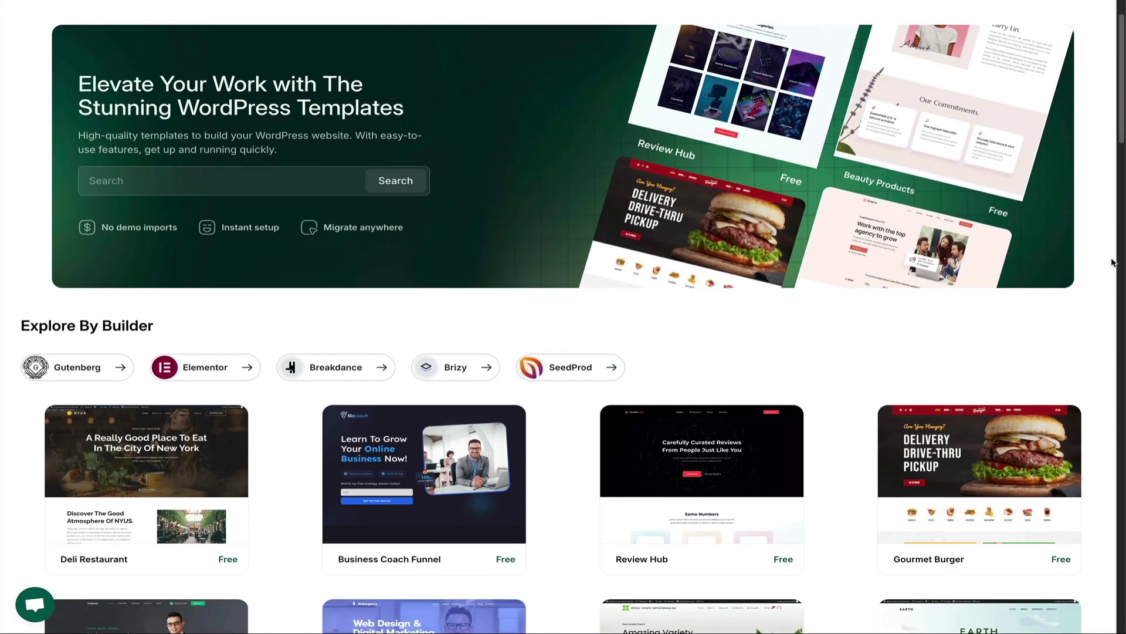
pyautogui.scroll(-1, 1113, 263)
pyautogui.scroll(-1, 1113, 262)
pyautogui.scroll(-1, 1113, 263)
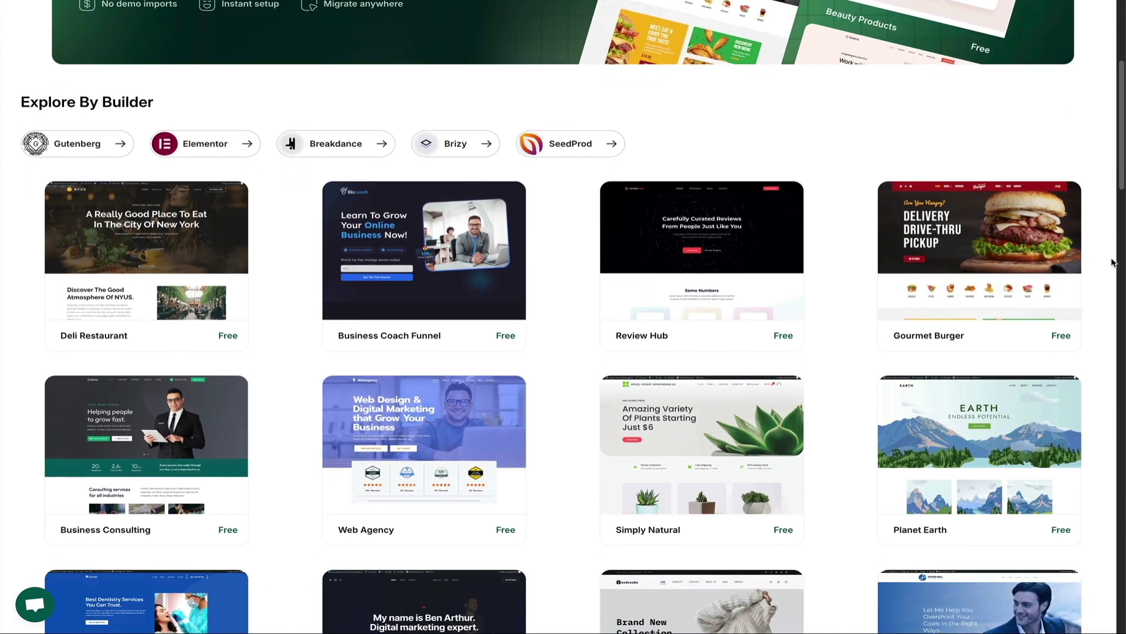
pyautogui.scroll(-1, 1112, 263)
pyautogui.scroll(-1, 1113, 262)
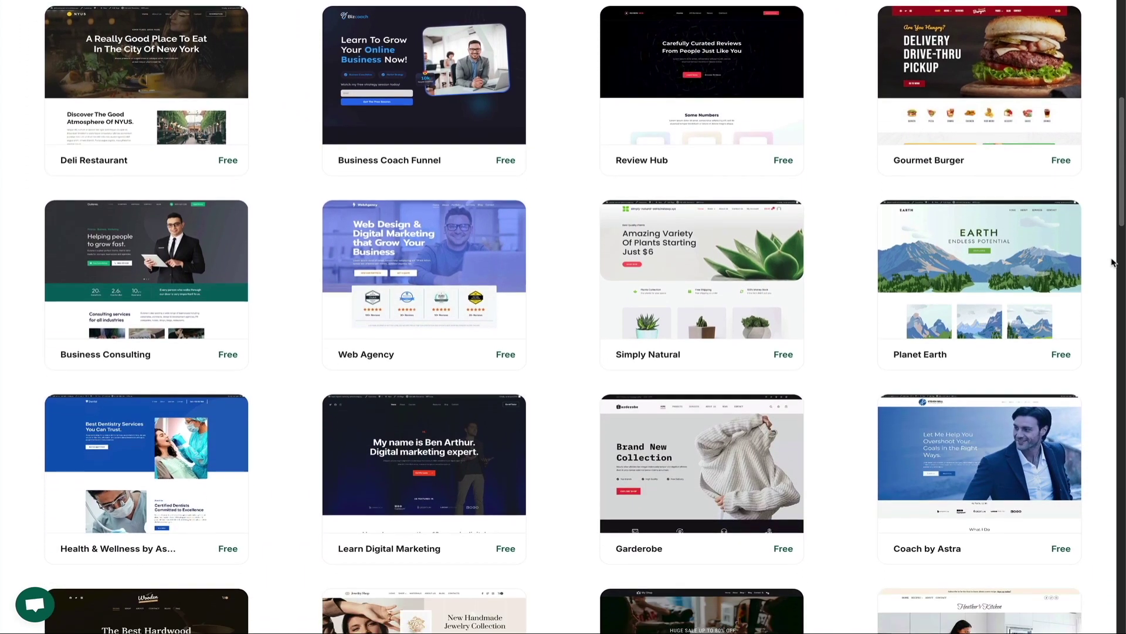
pyautogui.scroll(-1, 1113, 262)
pyautogui.scroll(-2, 1113, 263)
pyautogui.scroll(-1, 1114, 263)
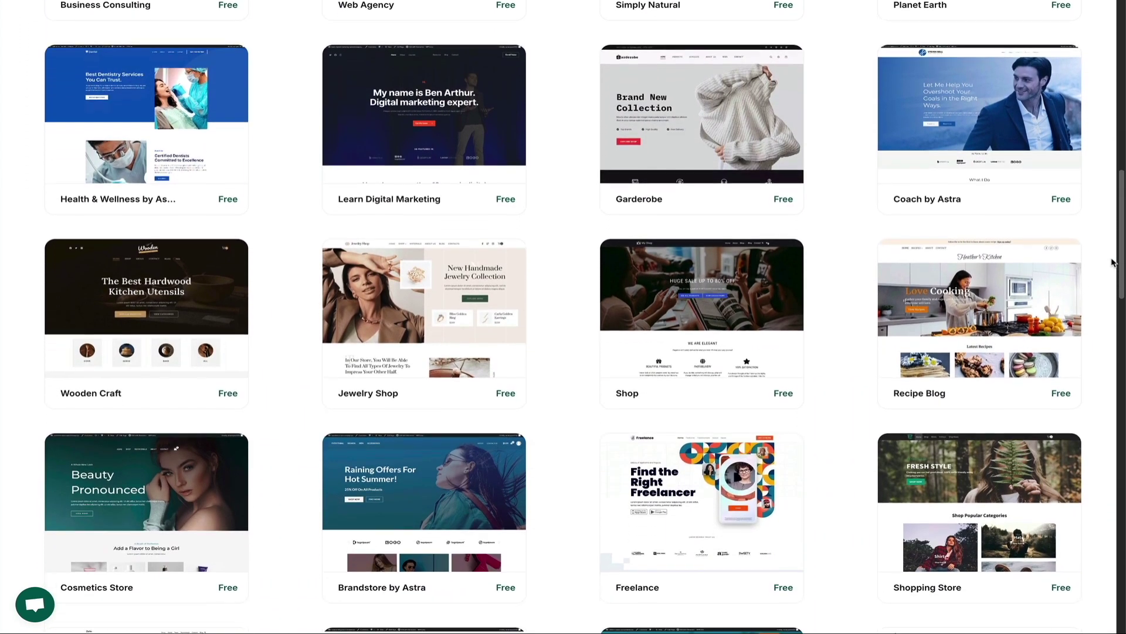
pyautogui.scroll(-2, 1114, 262)
pyautogui.scroll(-1, 1114, 263)
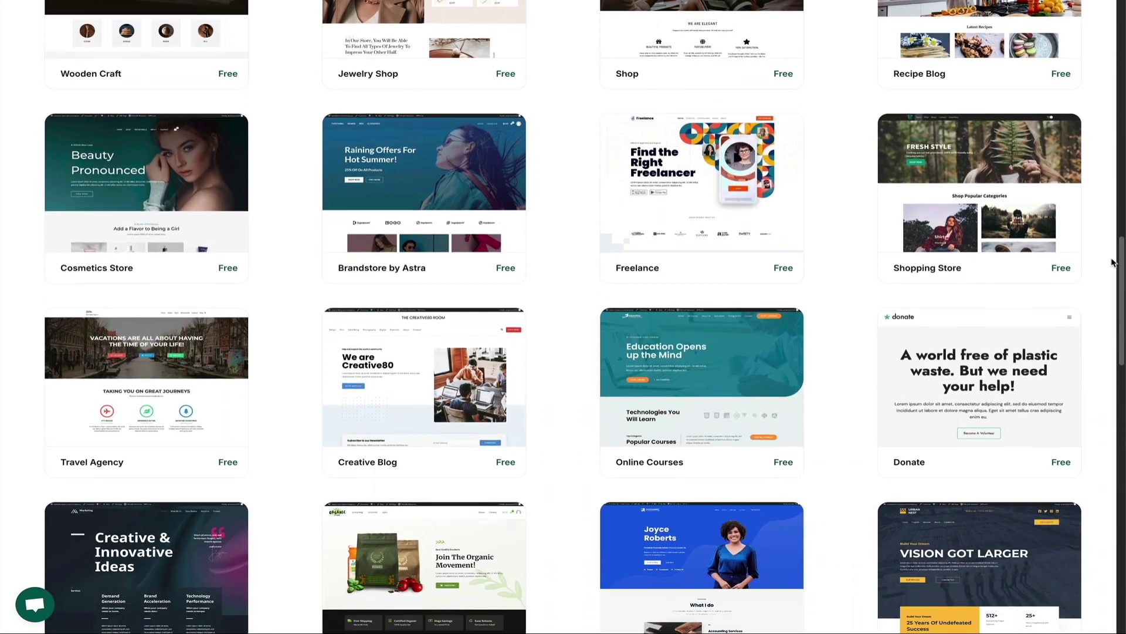